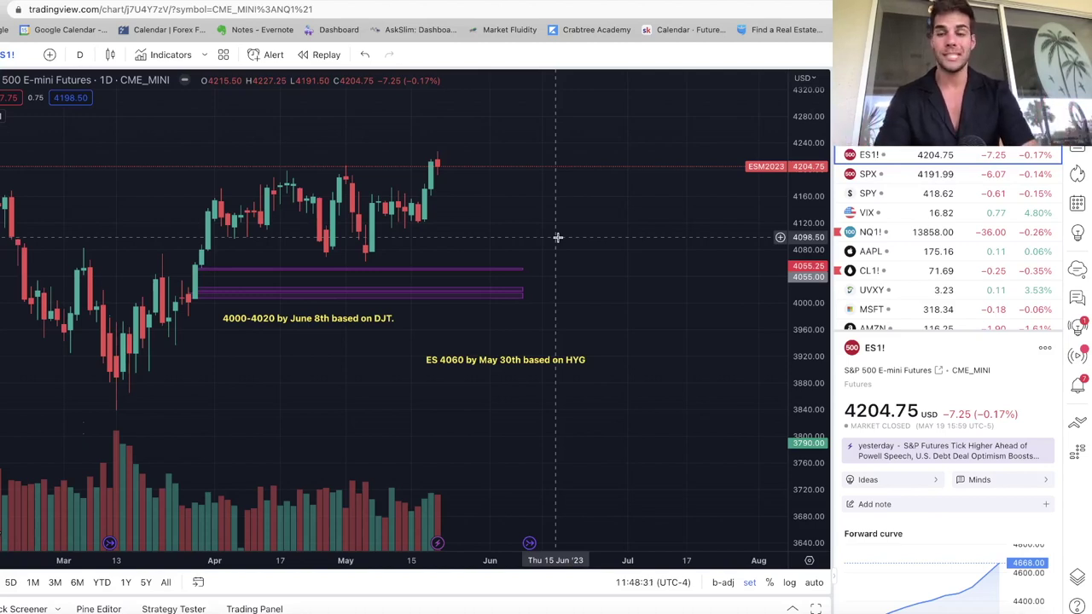
pyautogui.moveTo(557, 237); pyautogui.dragTo(477, 285)
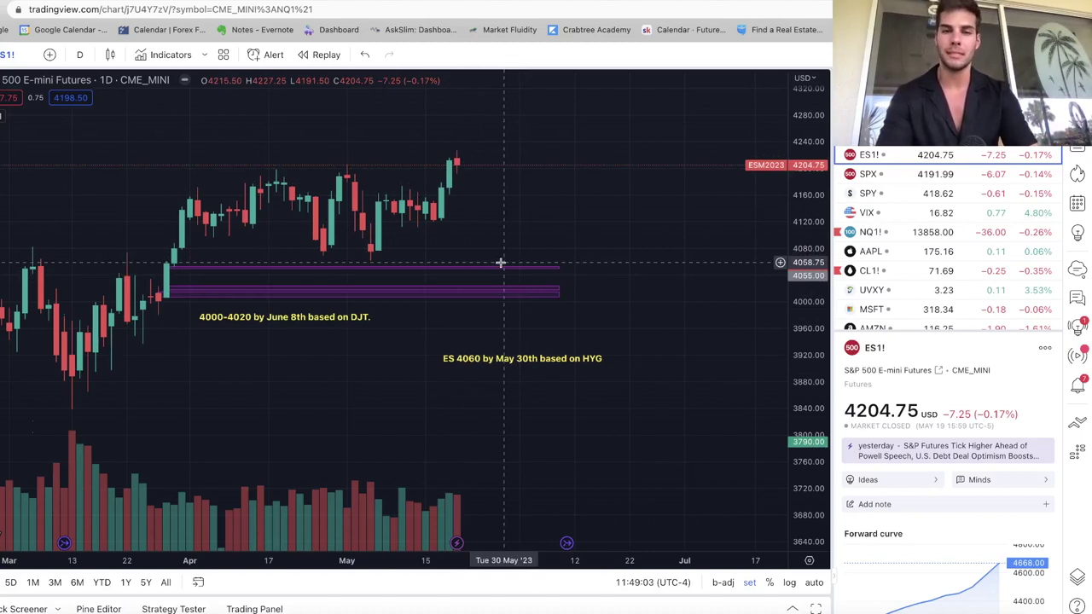
pyautogui.scroll(2, 463, 161)
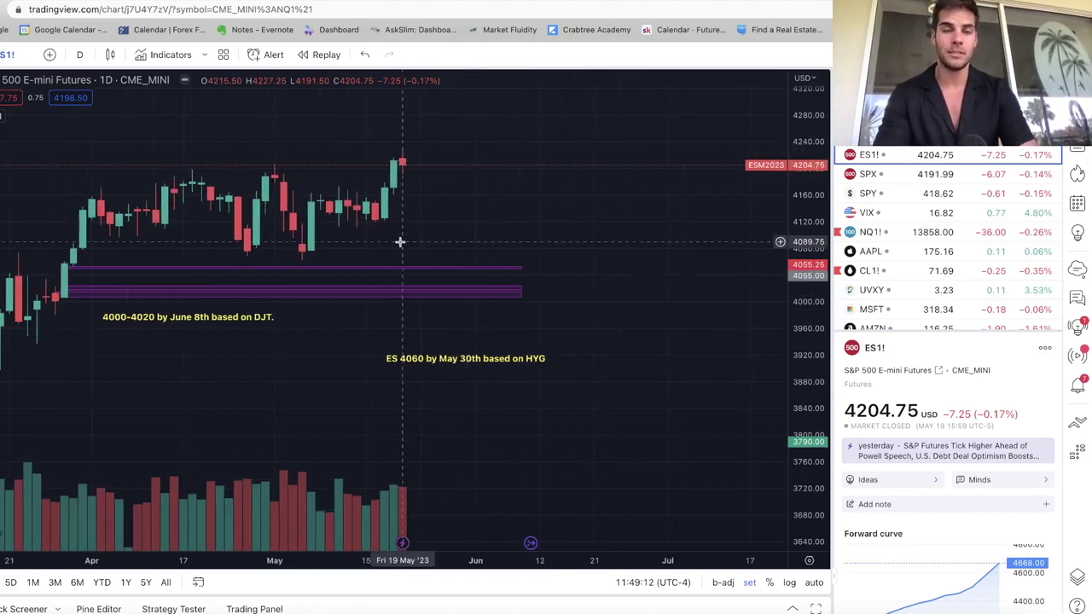
pyautogui.moveTo(400, 242); pyautogui.dragTo(490, 185)
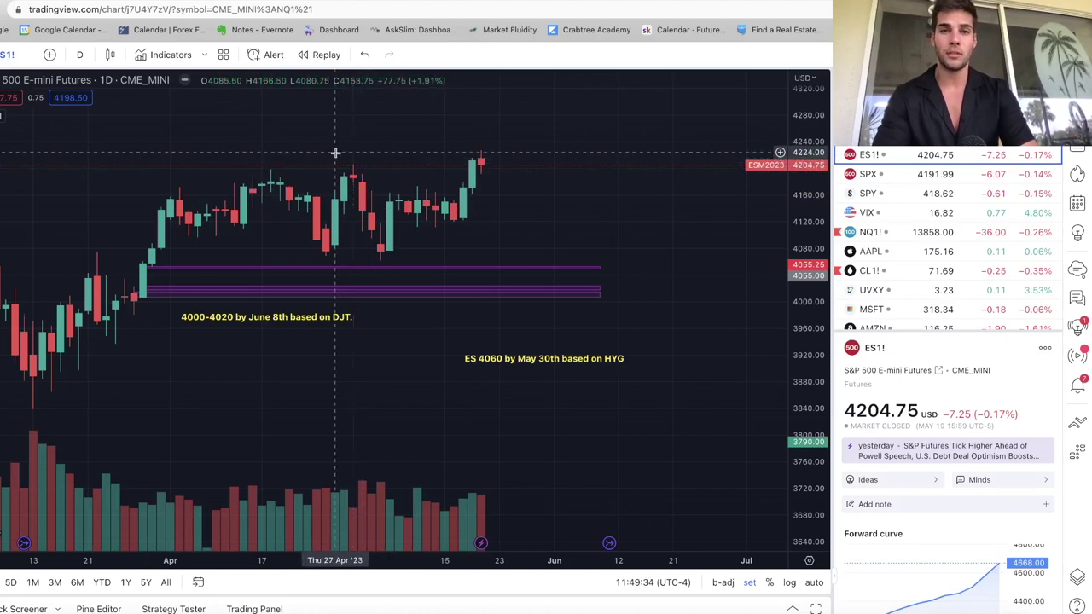
pyautogui.hscroll(-5, 333, 165)
pyautogui.hscroll(-1, 363, 162)
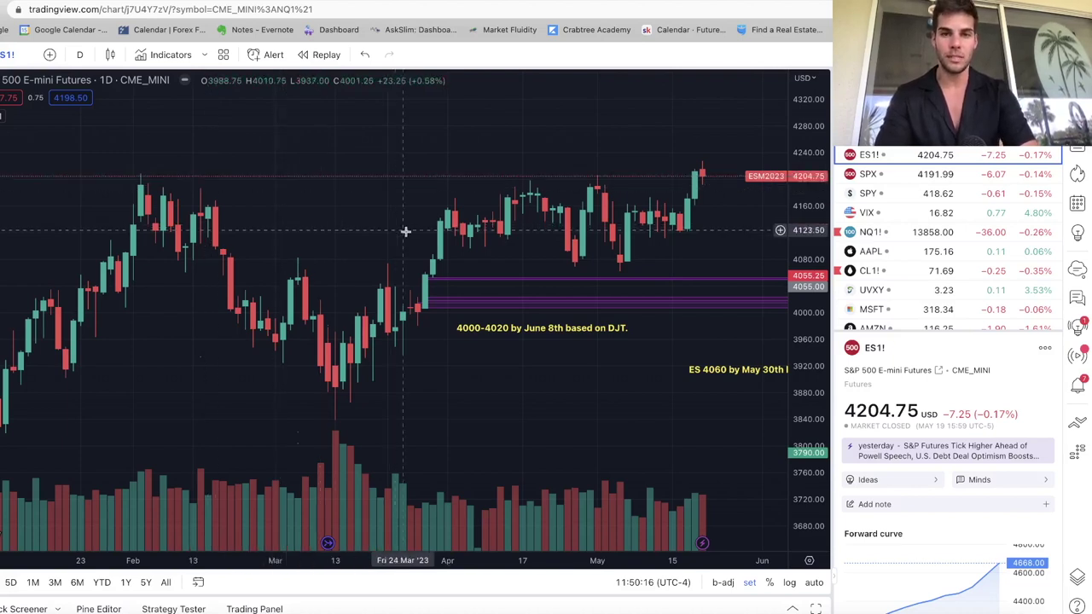
# - Switch the chart to DJT and measure the price change from the 6 March 2023 high to 22 May 2023
pyautogui.click(16, 54)
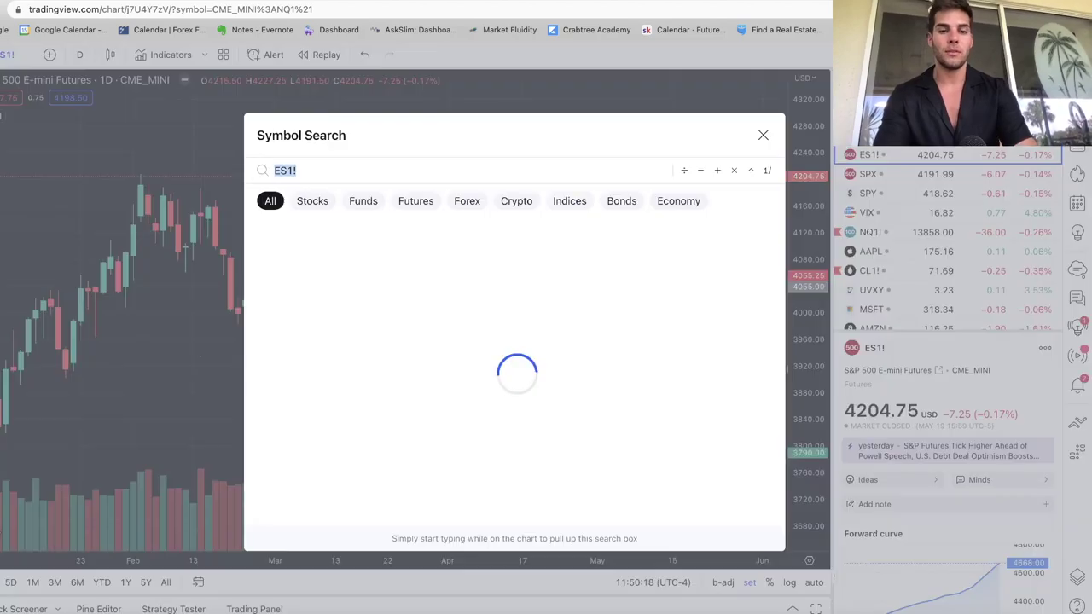
pyautogui.write('DJT')
pyautogui.press('Return')
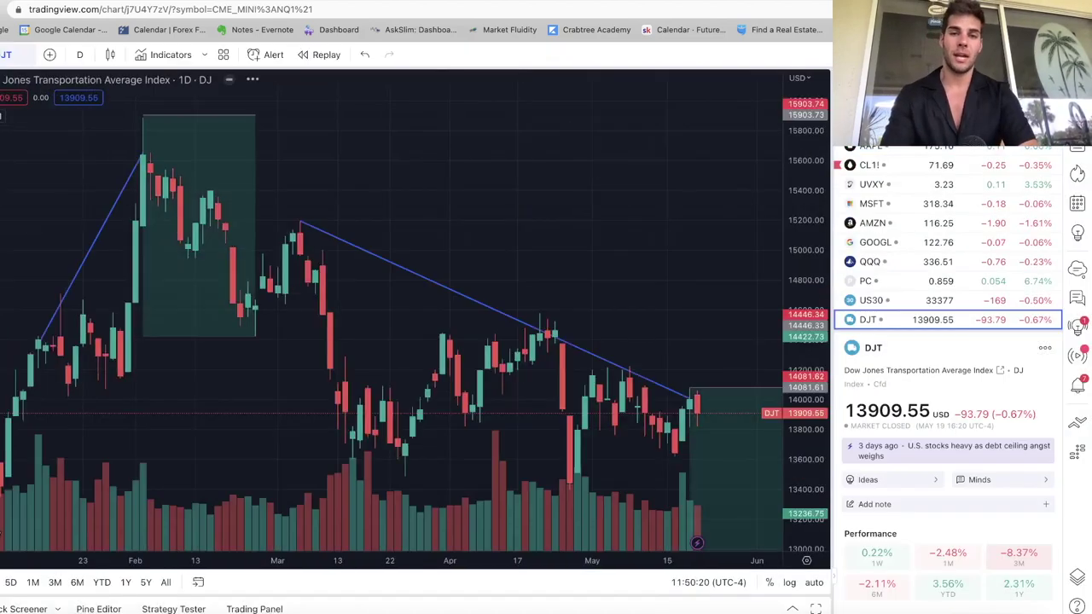
pyautogui.moveTo(482, 163); pyautogui.dragTo(346, 114)
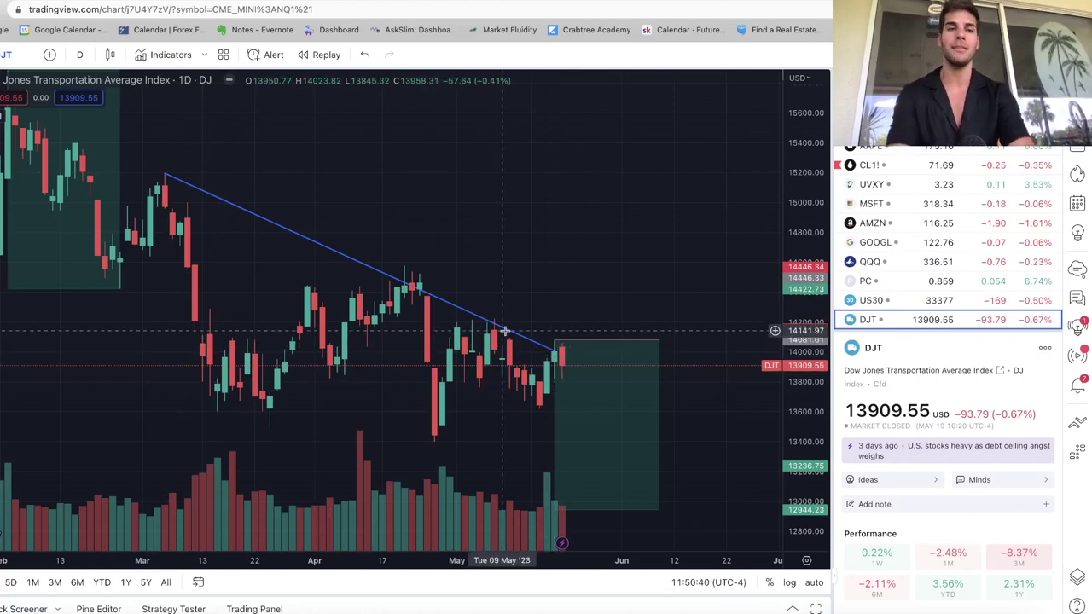
pyautogui.click(600, 391)
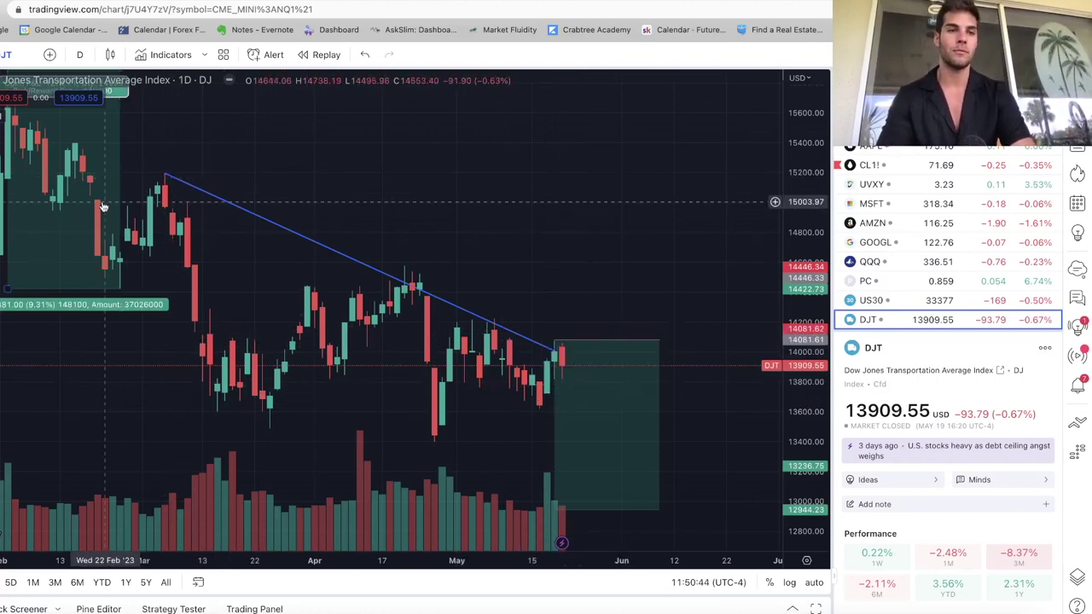
pyautogui.keyDown('shift'); pyautogui.click(165, 173); pyautogui.keyUp('shift')
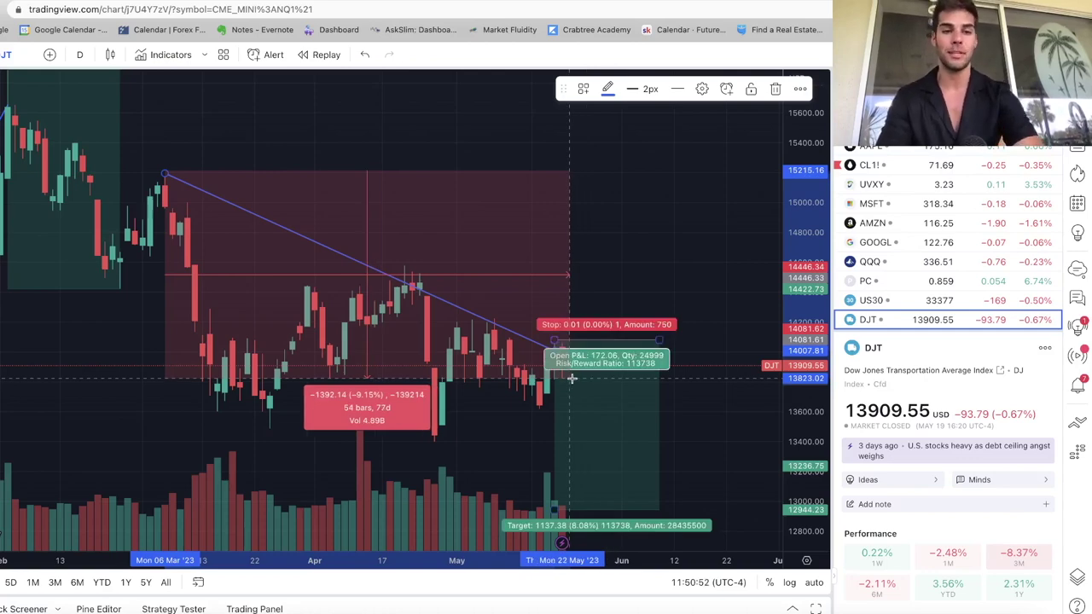
pyautogui.press('Escape')
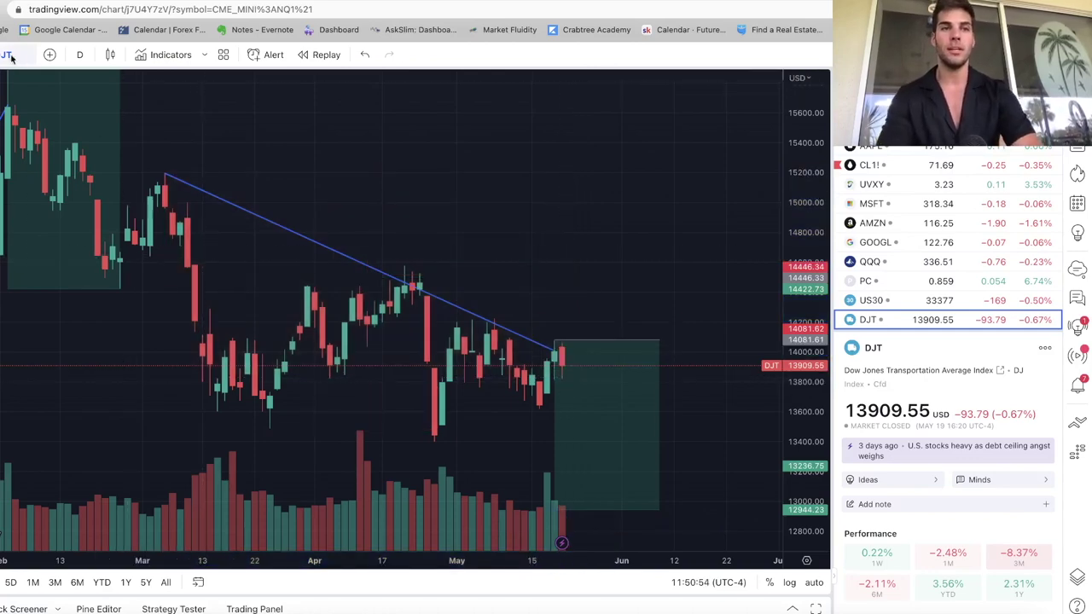
# - Switch the chart to US30 and measure a short range starting at the 14 February 2023 high
pyautogui.click(10, 57)
pyautogui.write('US30')
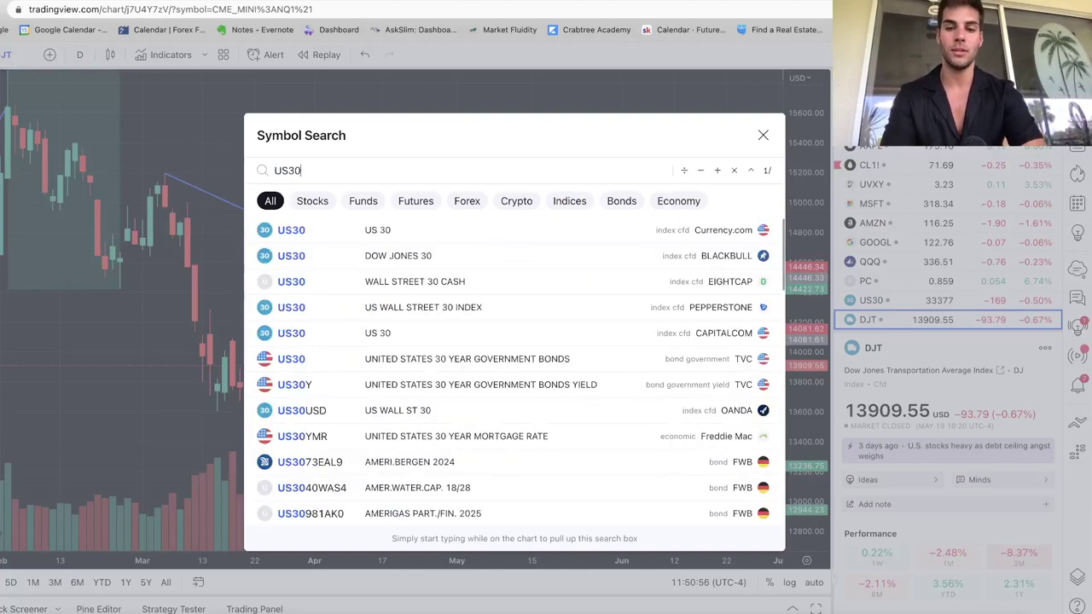
pyautogui.press('Return')
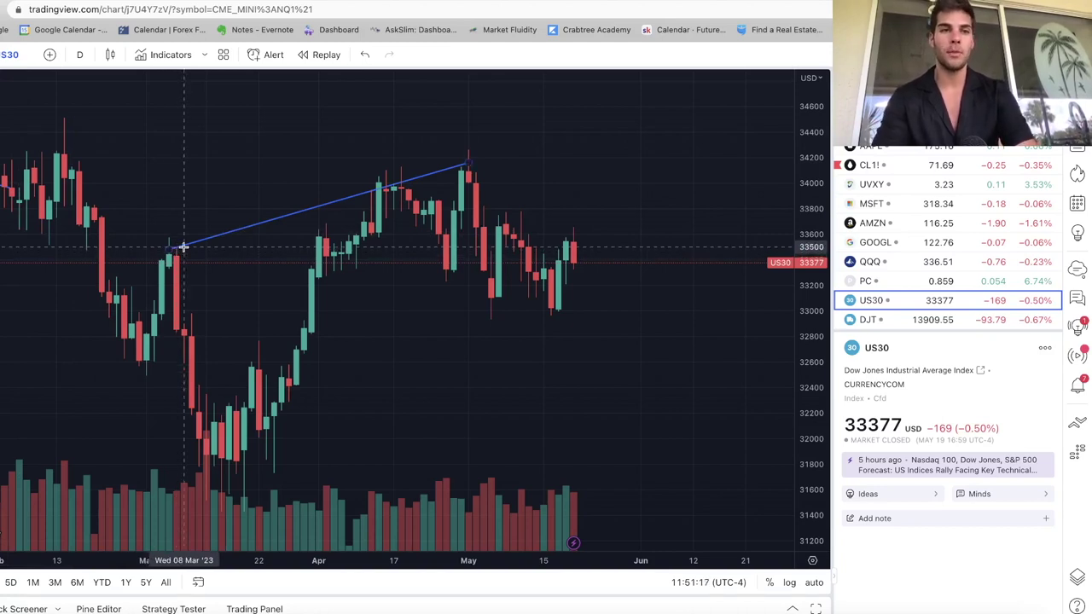
pyautogui.moveTo(64, 122); pyautogui.dragTo(199, 154)
pyautogui.keyDown('shift'); pyautogui.click(200, 154); pyautogui.keyUp('shift')
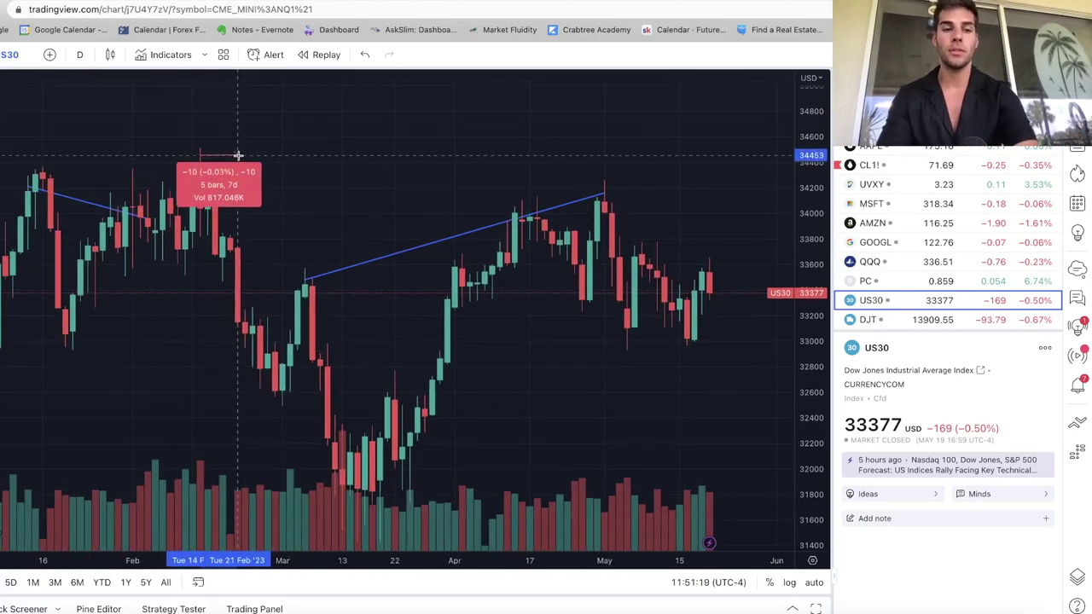
pyautogui.click(238, 155)
# - Switch the chart back to DJT and measure from the 2 November 2021 high to the trendline's end on 4 January 2022
pyautogui.click(11, 53)
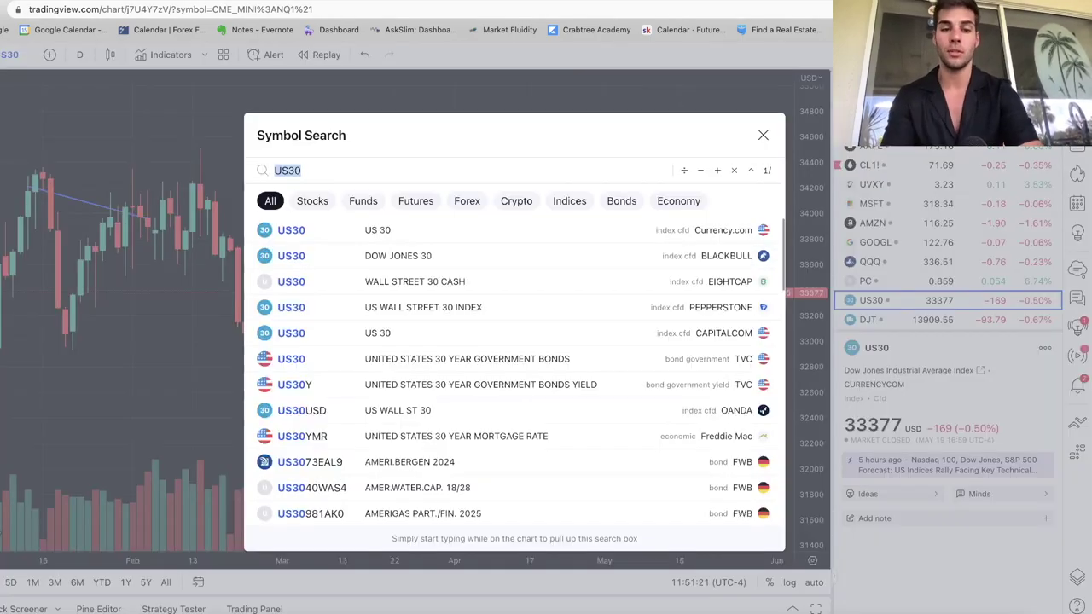
pyautogui.write('DJT')
pyautogui.press('Return')
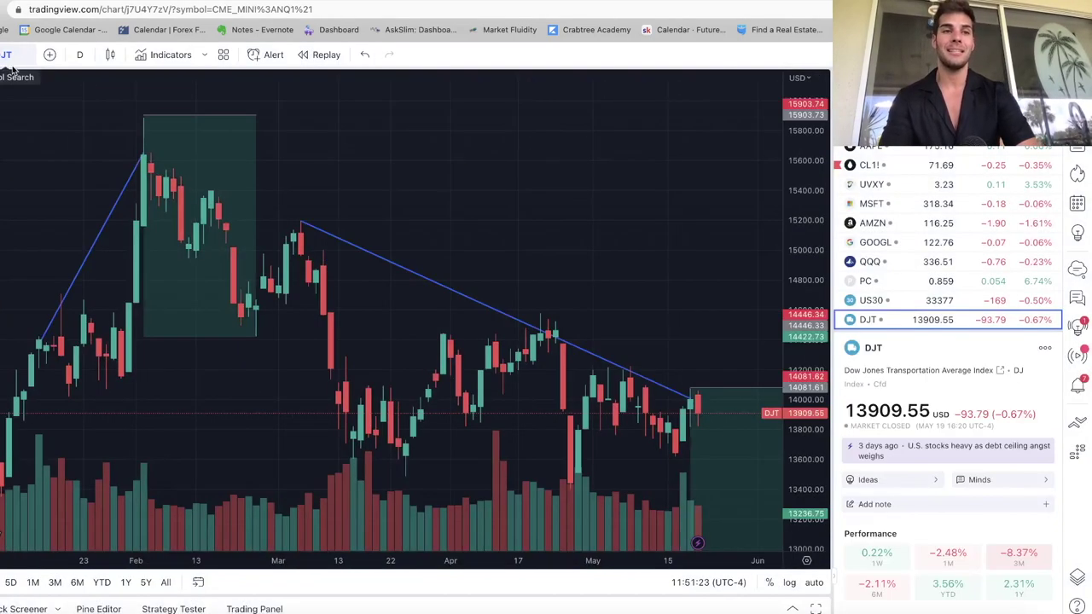
pyautogui.moveTo(71, 132); pyautogui.dragTo(687, 156)
pyautogui.moveTo(273, 193); pyautogui.dragTo(614, 175)
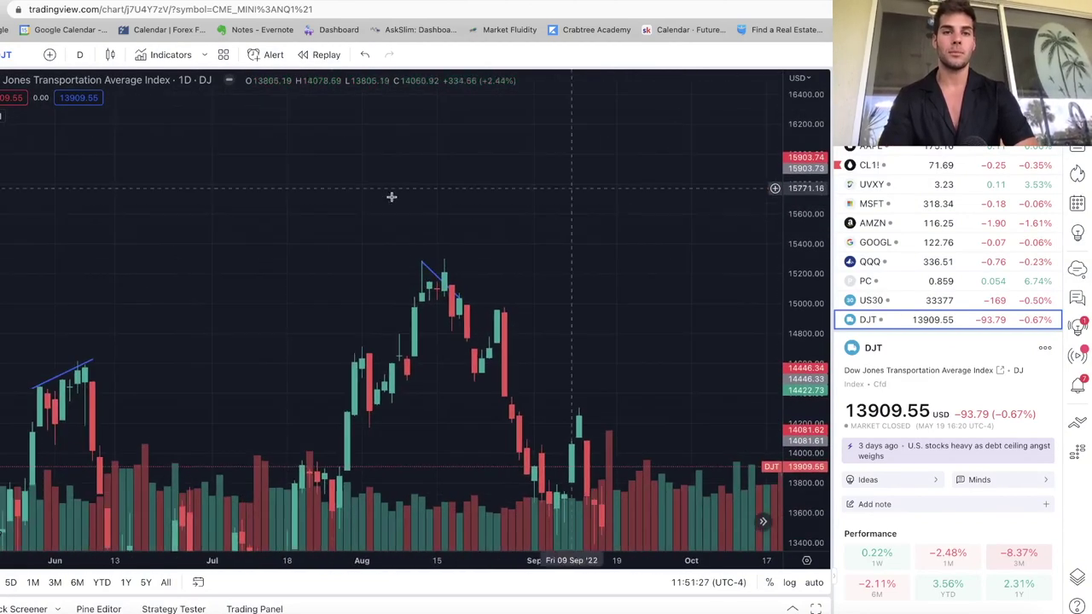
pyautogui.moveTo(244, 236); pyautogui.dragTo(675, 214)
pyautogui.moveTo(185, 154); pyautogui.dragTo(260, 229)
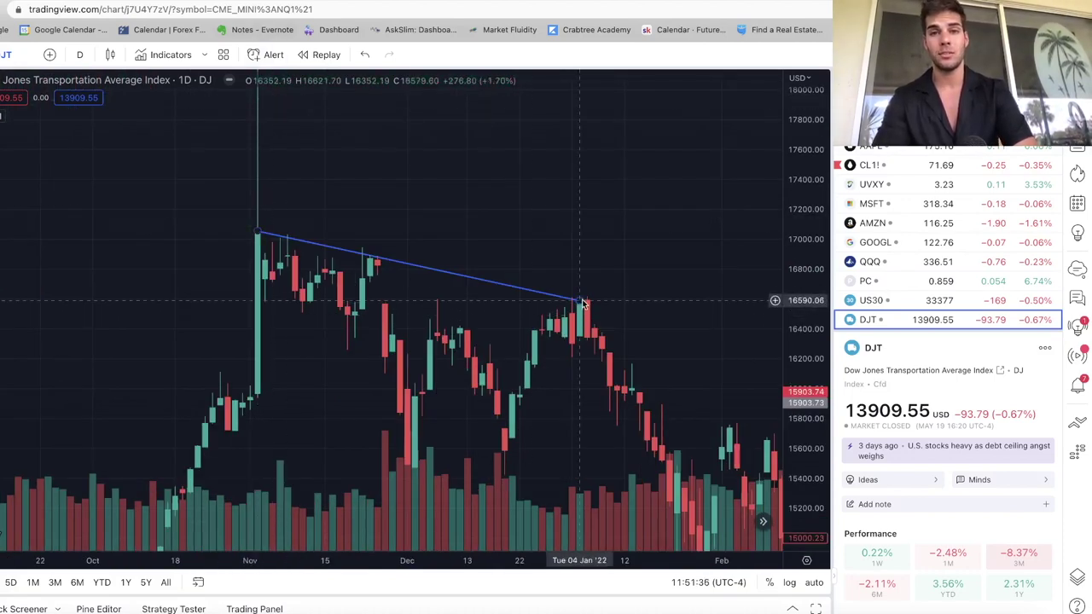
pyautogui.moveTo(409, 185); pyautogui.dragTo(475, 244)
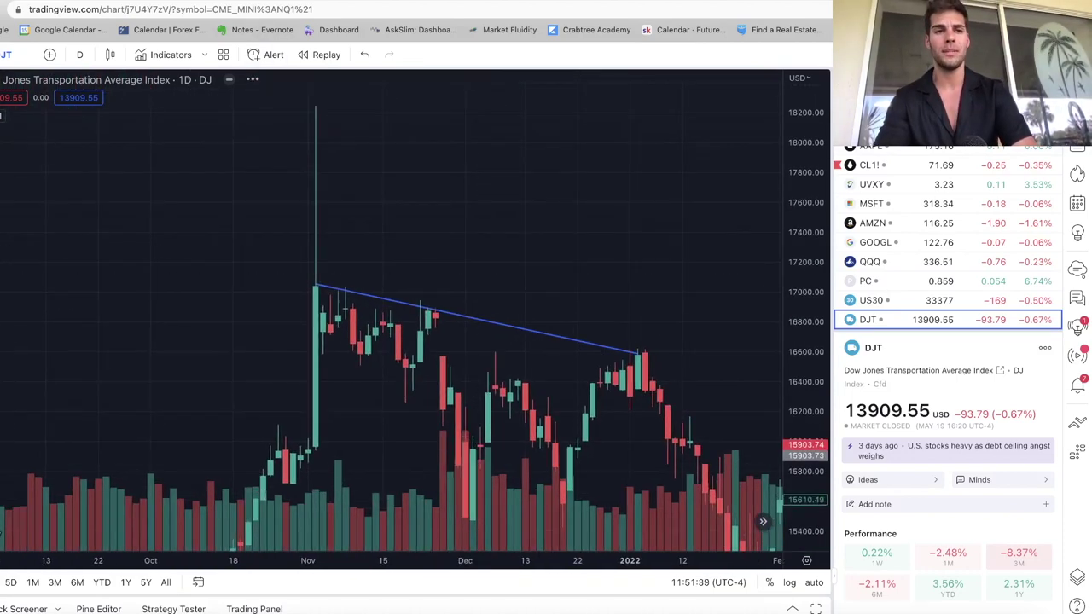
pyautogui.keyDown('shift'); pyautogui.click(316, 107); pyautogui.keyUp('shift')
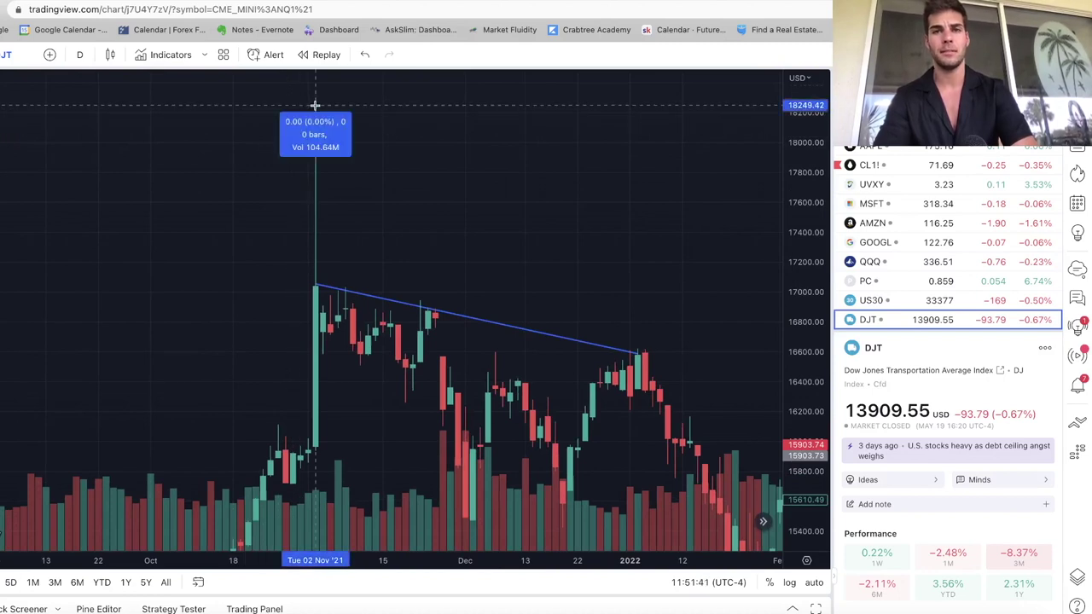
pyautogui.click(639, 355)
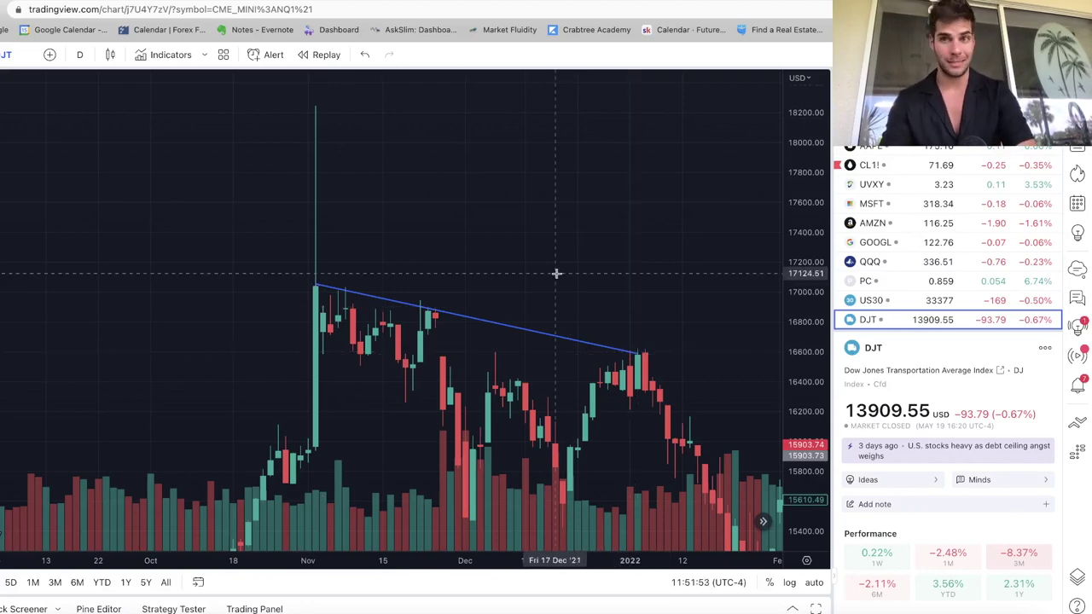
# - Switch the chart to US30 to examine its trendline from 2 November 2021 to 4 January 2022
pyautogui.click(7, 55)
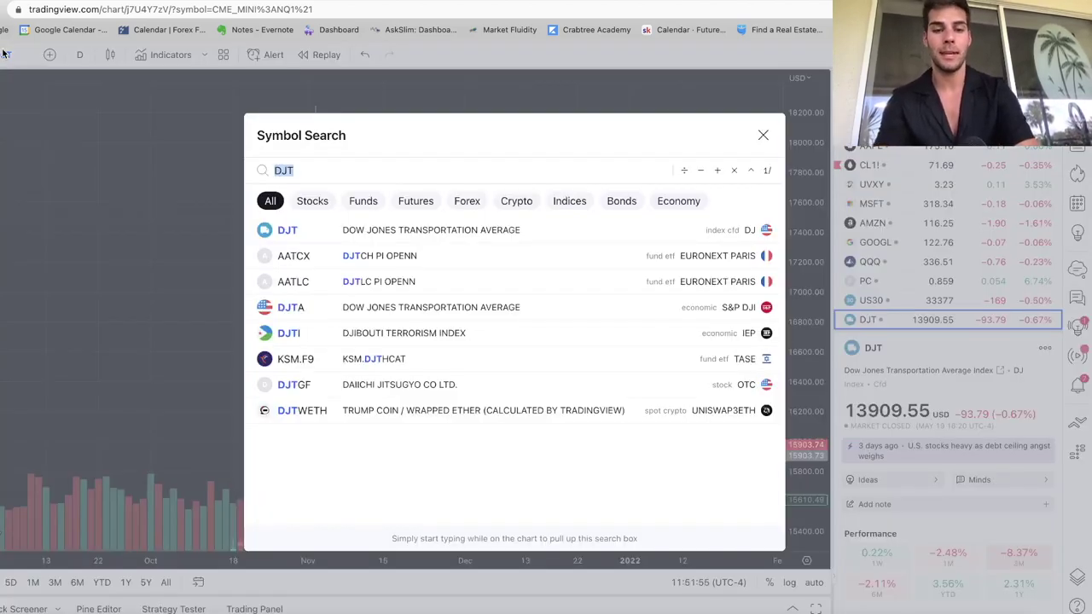
pyautogui.write('US30')
pyautogui.press('Return')
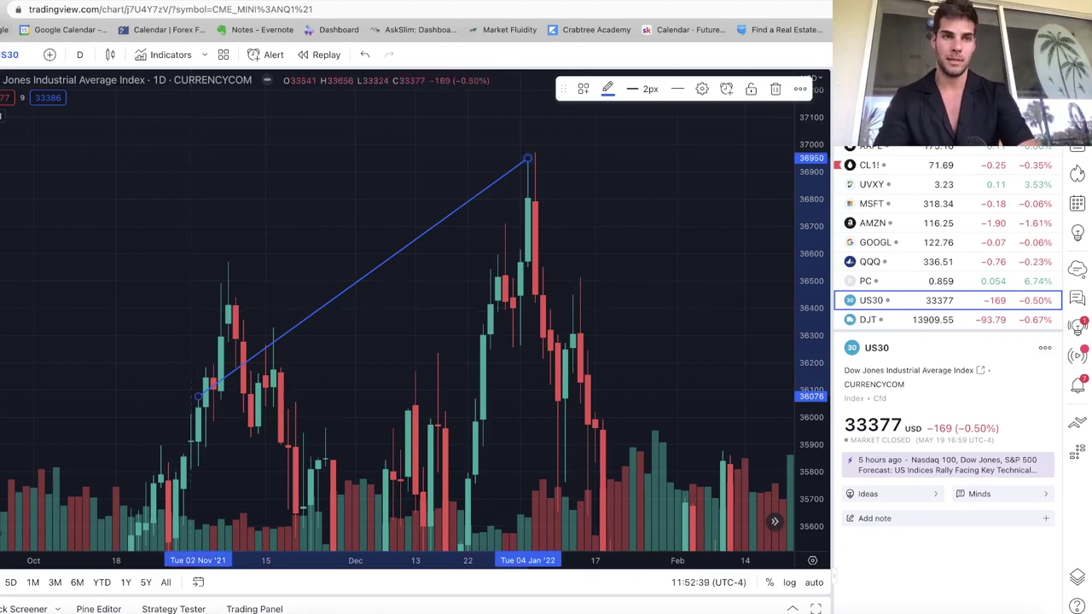
# - Switch the chart to SPX and measure its price change from 2 November 2021 to 4 January 2022
pyautogui.click(7, 52)
pyautogui.write('X')
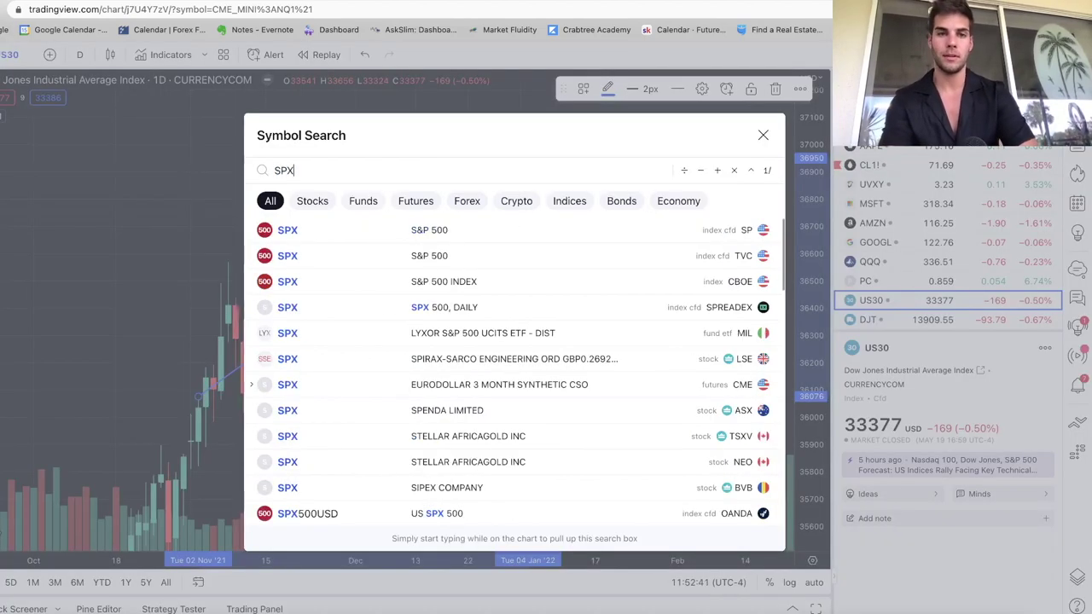
pyautogui.press('Return')
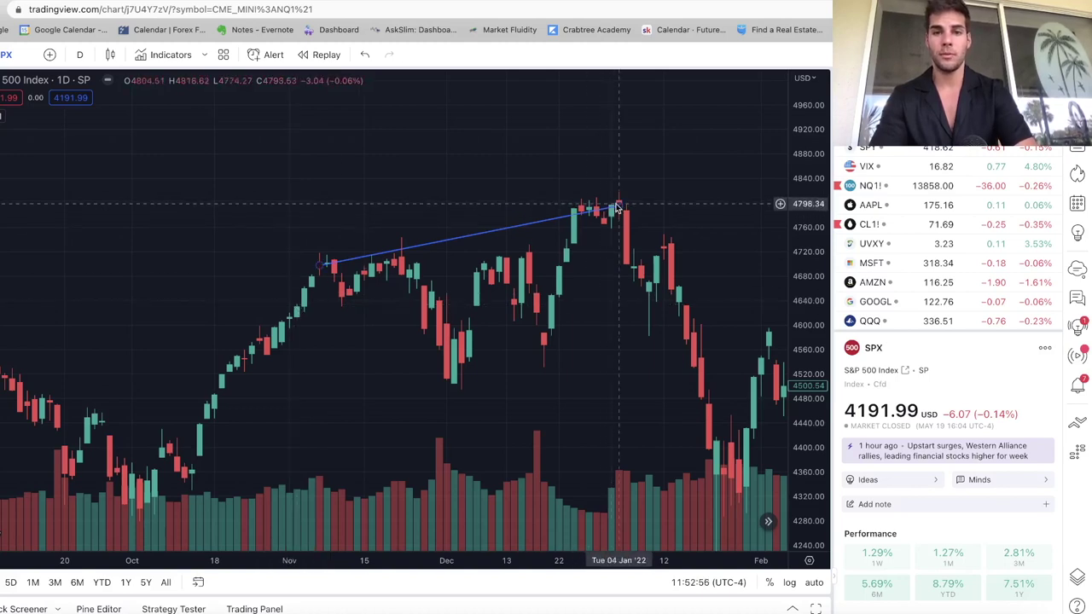
pyautogui.keyDown('shift'); pyautogui.click(297, 302); pyautogui.keyUp('shift')
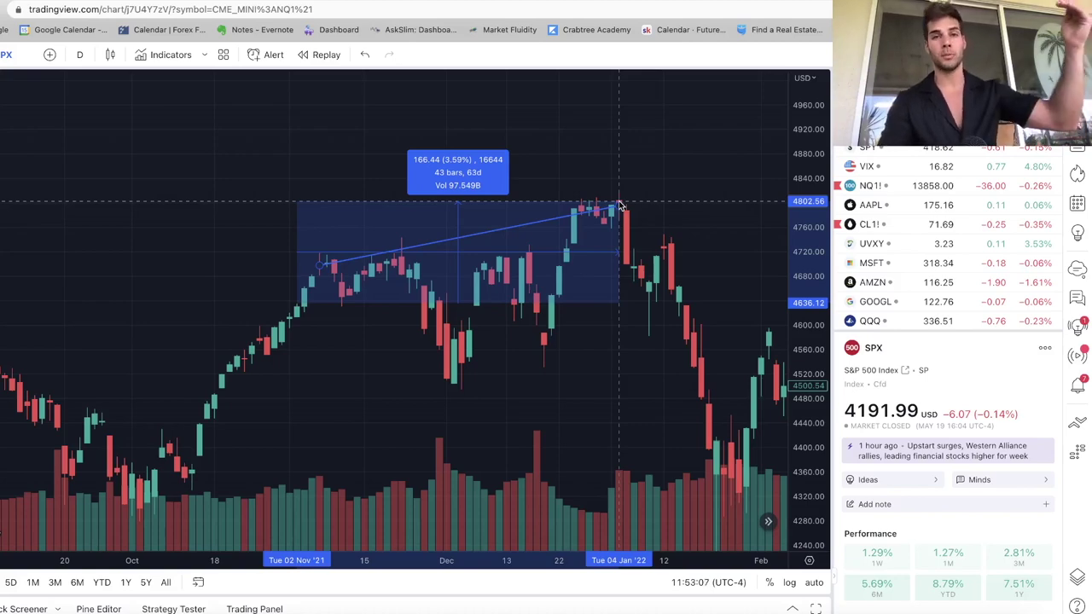
pyautogui.click(620, 205)
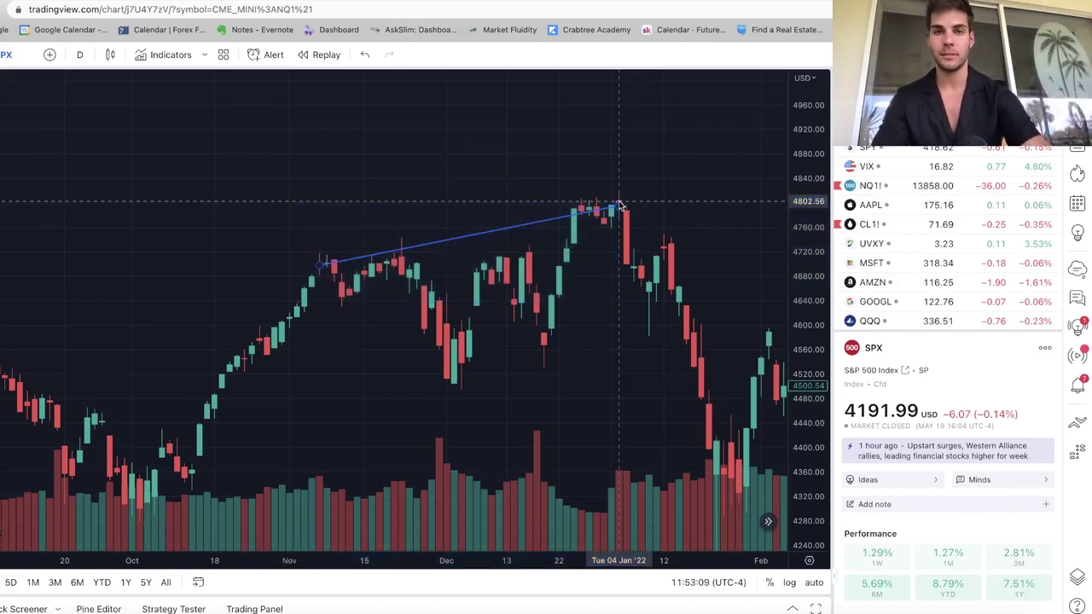
# - Measure the SPX price change from 6 March 2023 to the latest candle on 19 May 2023
pyautogui.keyDown('shift'); pyautogui.click(748, 202); pyautogui.keyUp('shift')
pyautogui.moveTo(748, 202); pyautogui.dragTo(419, 166)
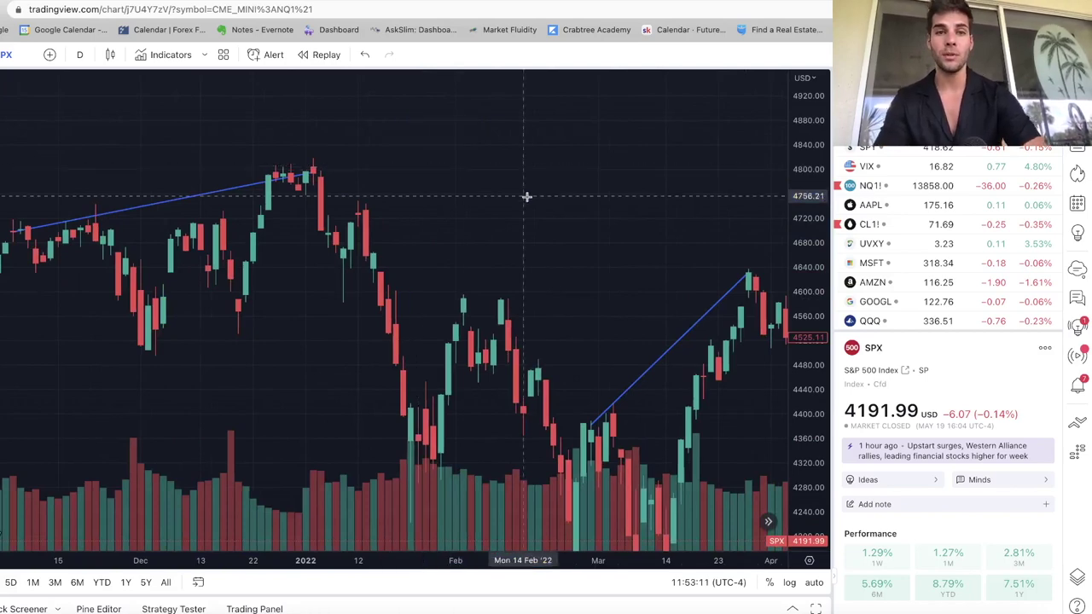
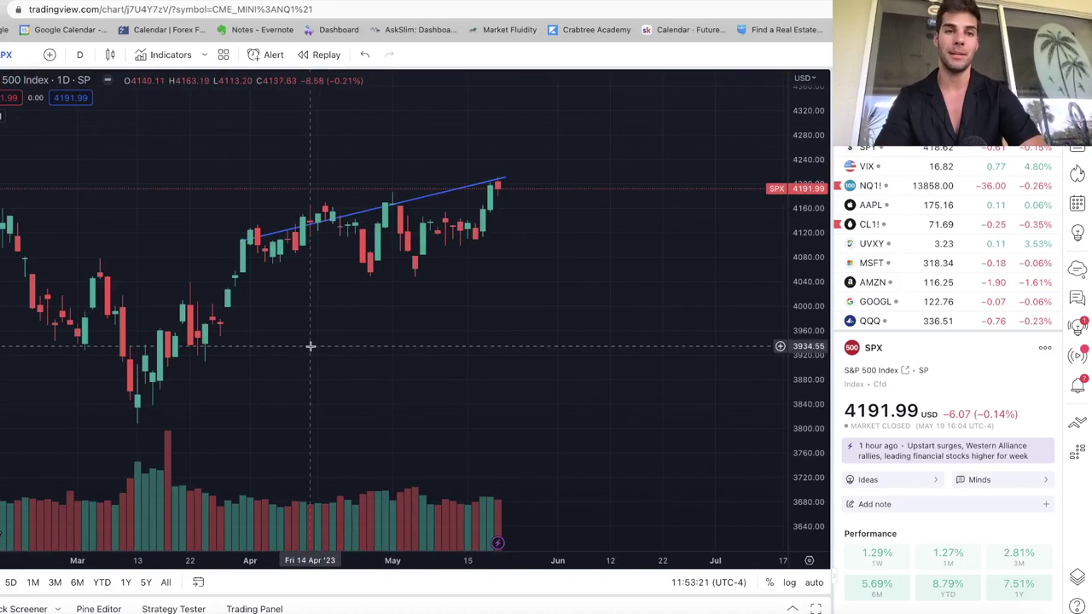
pyautogui.hscroll(-5, 309, 347)
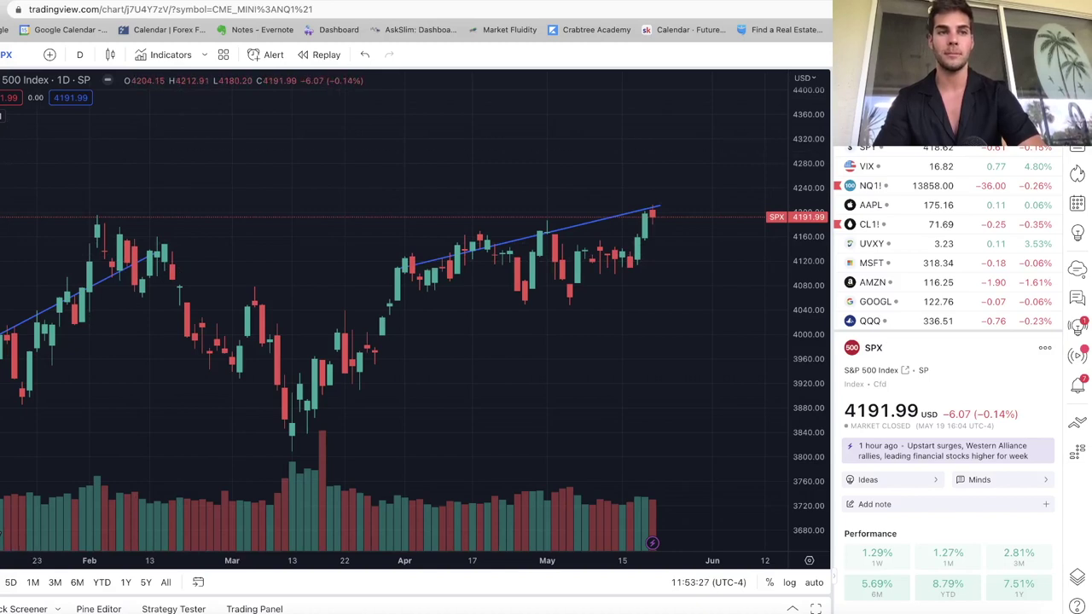
pyautogui.keyDown('shift'); pyautogui.click(254, 301); pyautogui.keyUp('shift')
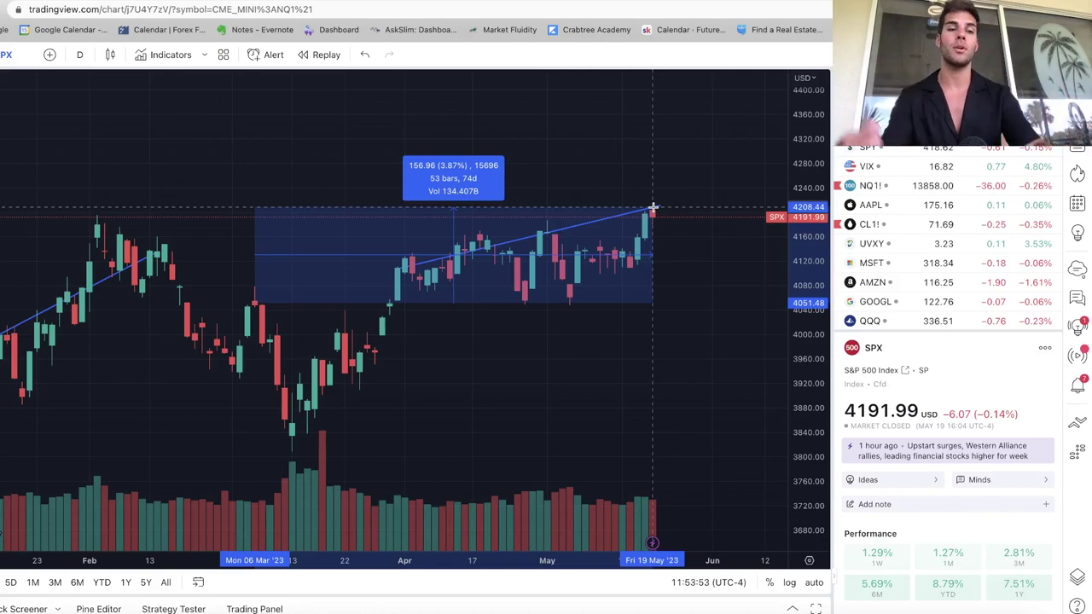
pyautogui.click(652, 207)
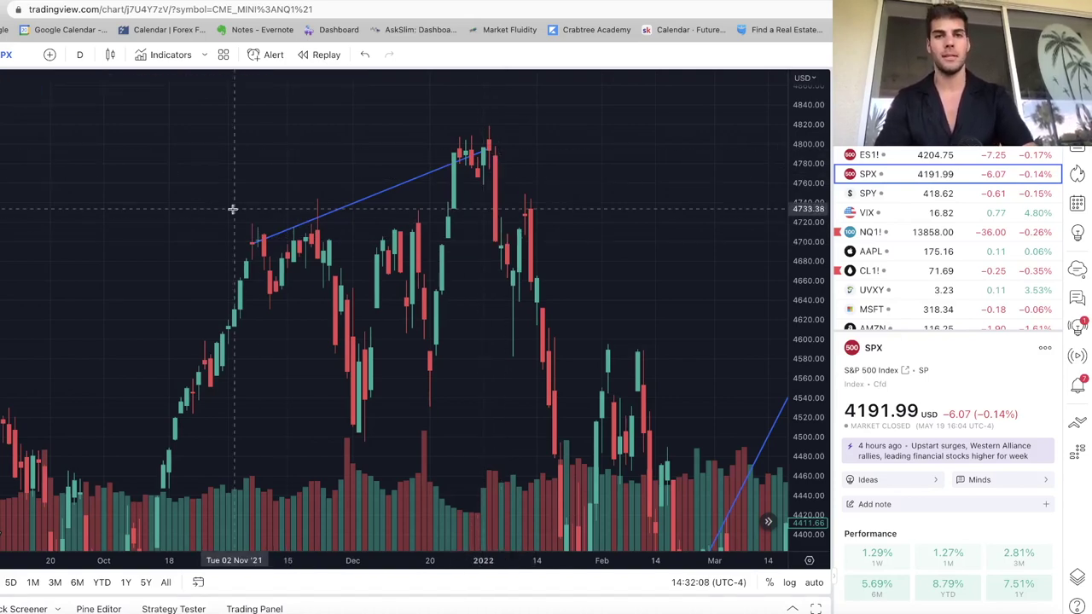
# - Measure the SPX decline from the 4 January 2022 high to the low on 24 January 2022
pyautogui.keyDown('shift'); pyautogui.click(488, 125); pyautogui.keyUp('shift')
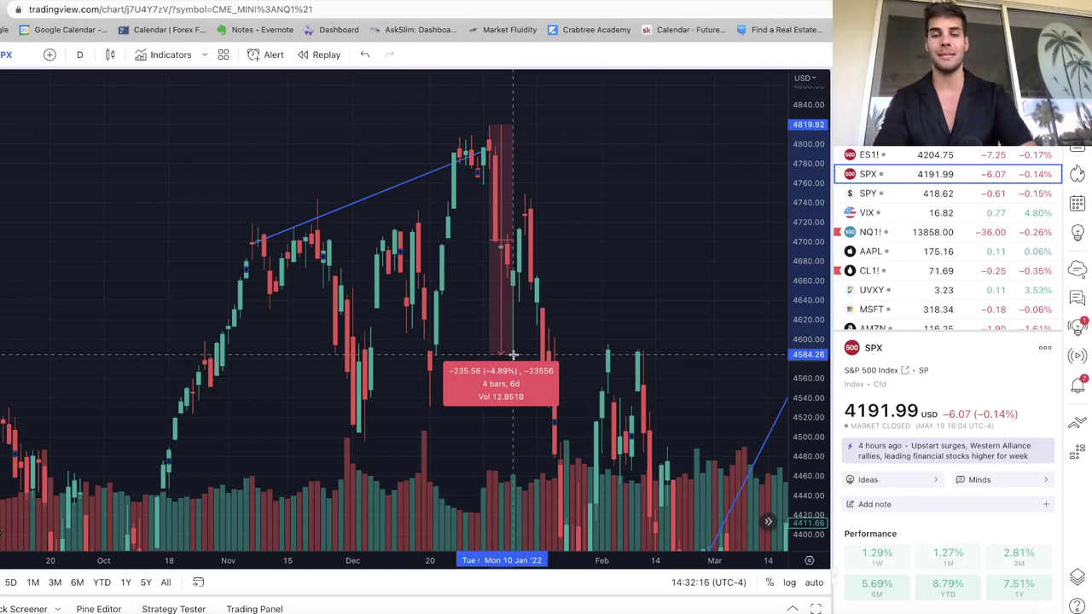
pyautogui.moveTo(513, 354); pyautogui.dragTo(458, 127)
pyautogui.keyDown('shift'); pyautogui.click(458, 127); pyautogui.keyUp('shift')
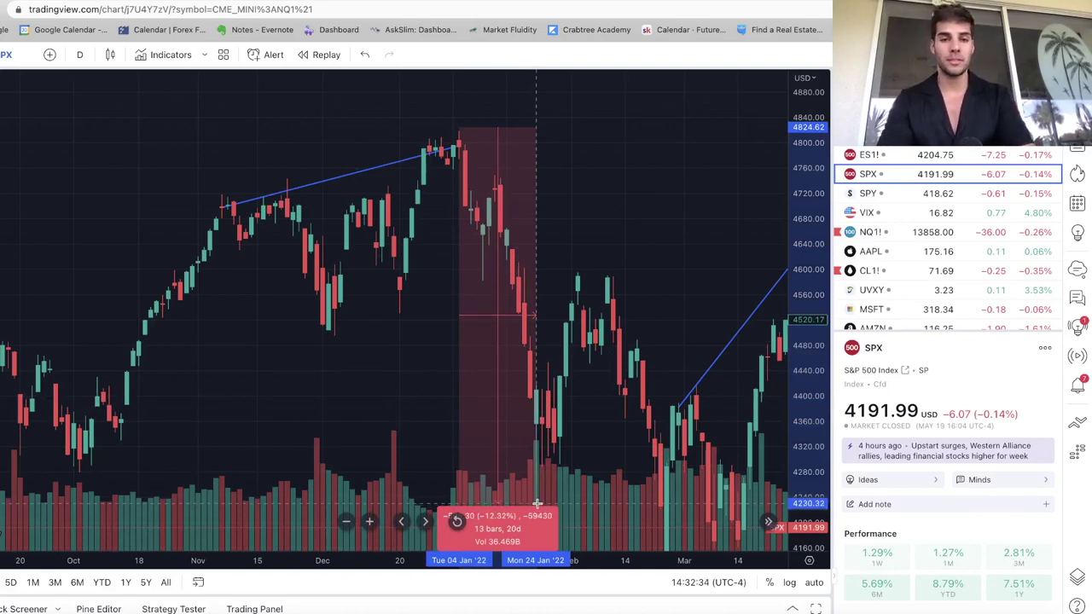
pyautogui.click(538, 503)
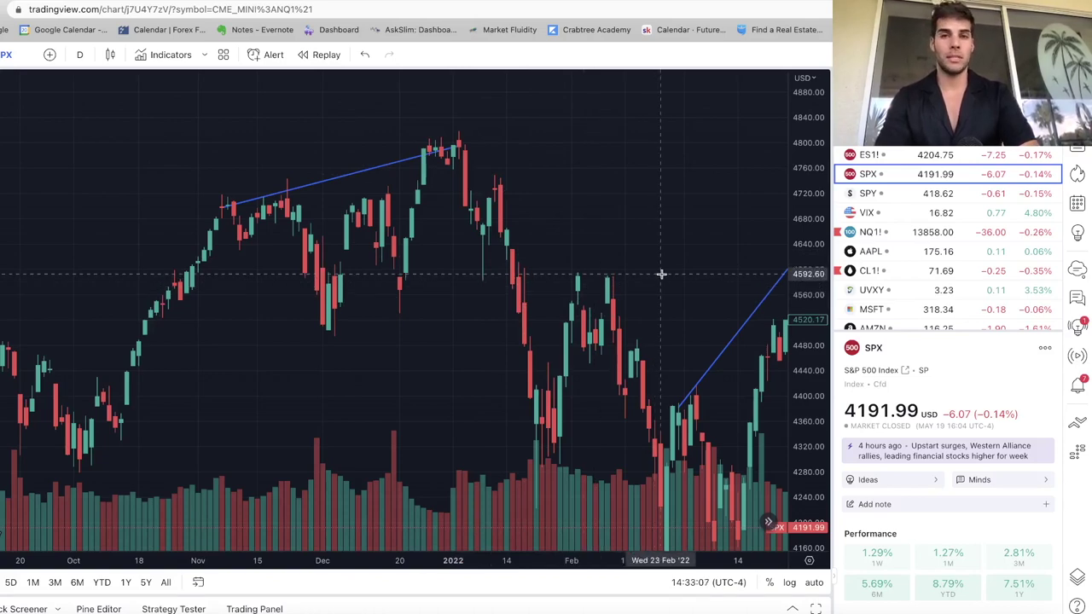
# - Measure a projected SPX decline from the 19 May 2023 high near 4213 to about 4008 on 26 May 2023
pyautogui.moveTo(661, 274); pyautogui.dragTo(518, 223)
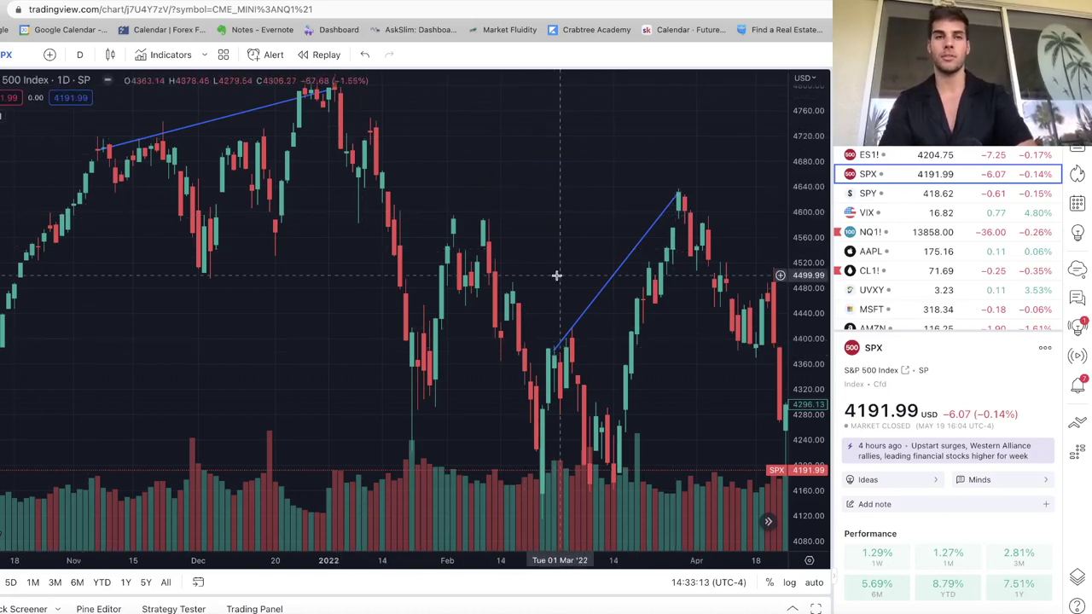
pyautogui.moveTo(516, 196); pyautogui.dragTo(337, 239)
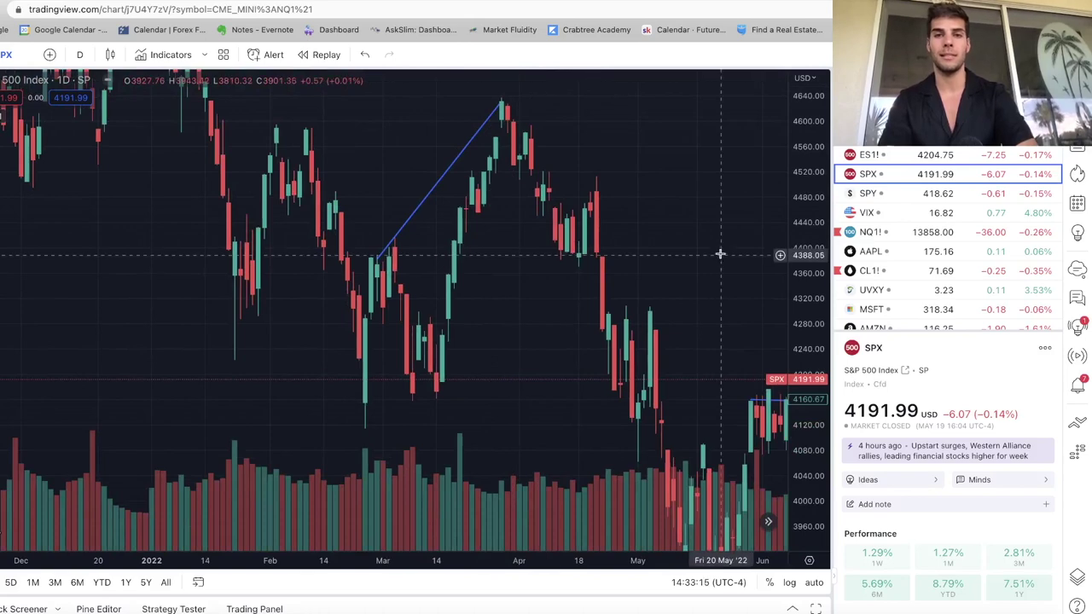
pyautogui.moveTo(722, 250); pyautogui.dragTo(541, 212)
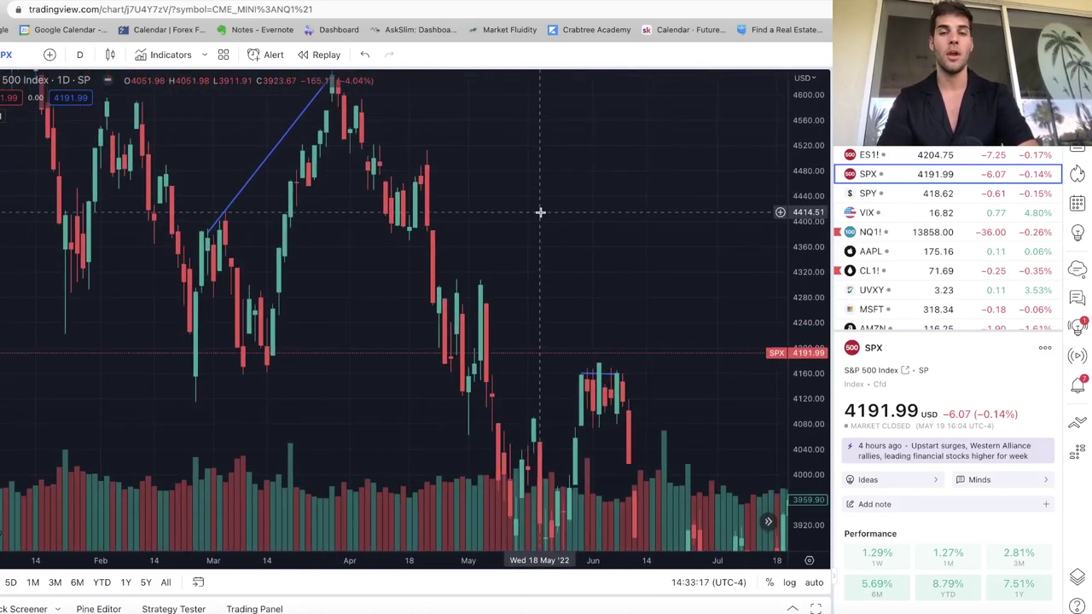
pyautogui.moveTo(553, 292); pyautogui.dragTo(528, 224)
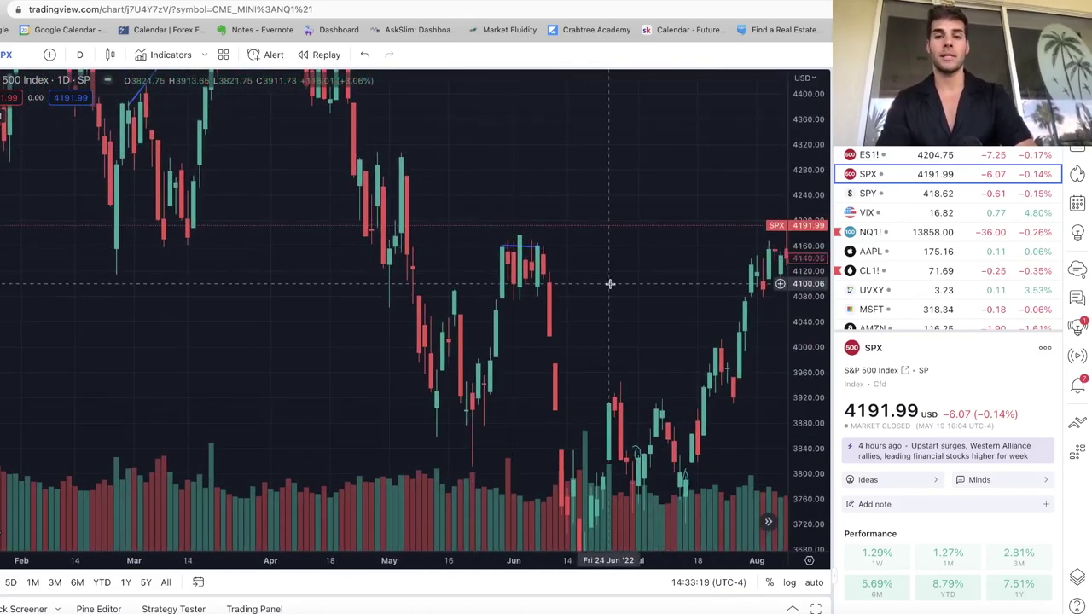
pyautogui.moveTo(609, 282); pyautogui.dragTo(472, 213)
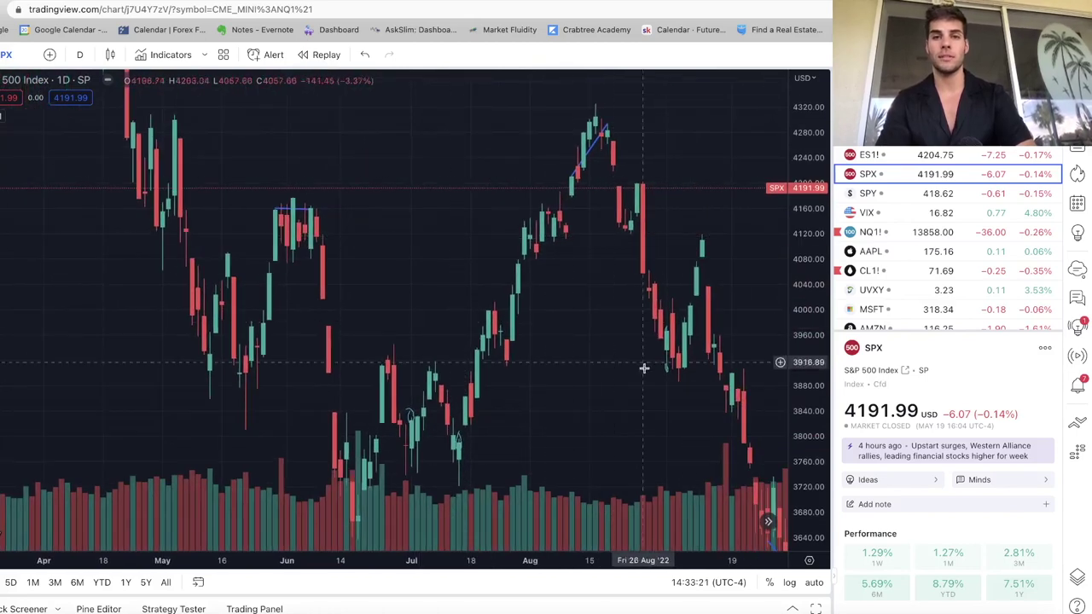
pyautogui.moveTo(587, 319); pyautogui.dragTo(469, 161)
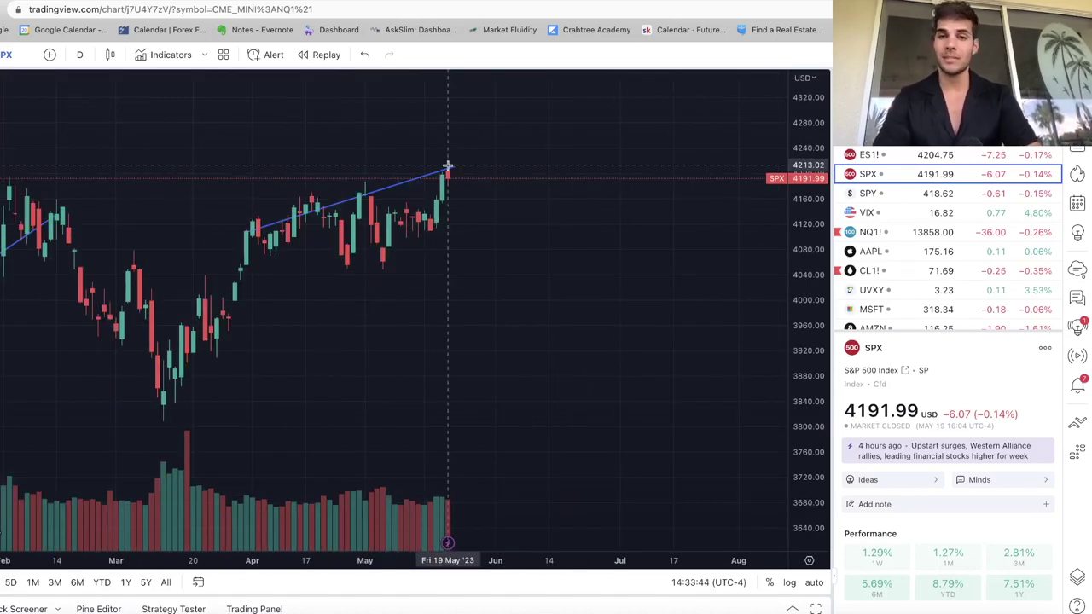
pyautogui.keyDown('shift'); pyautogui.click(448, 166); pyautogui.keyUp('shift')
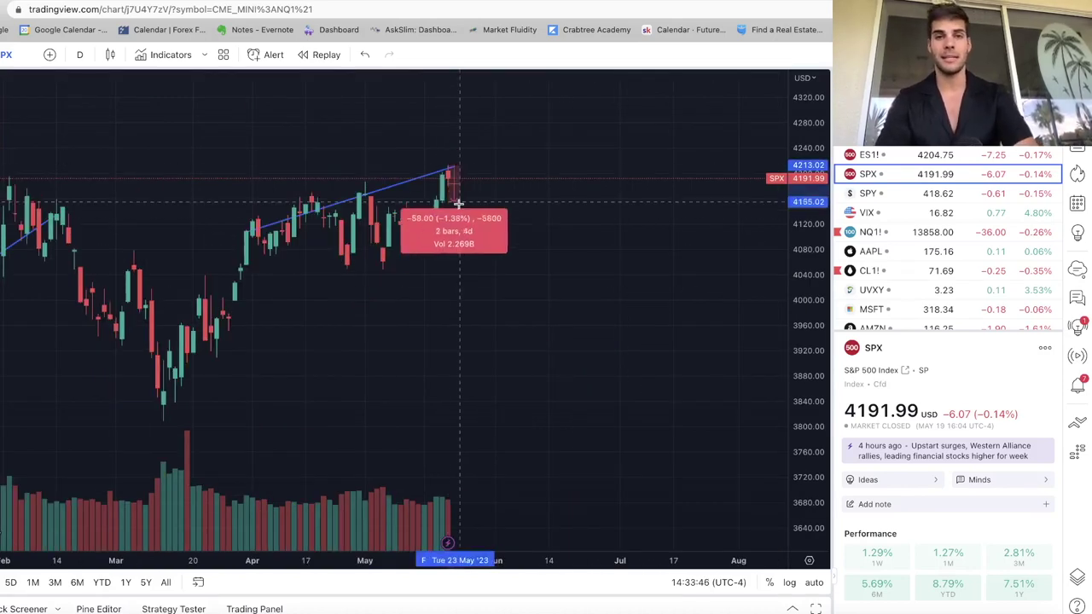
pyautogui.click(477, 295)
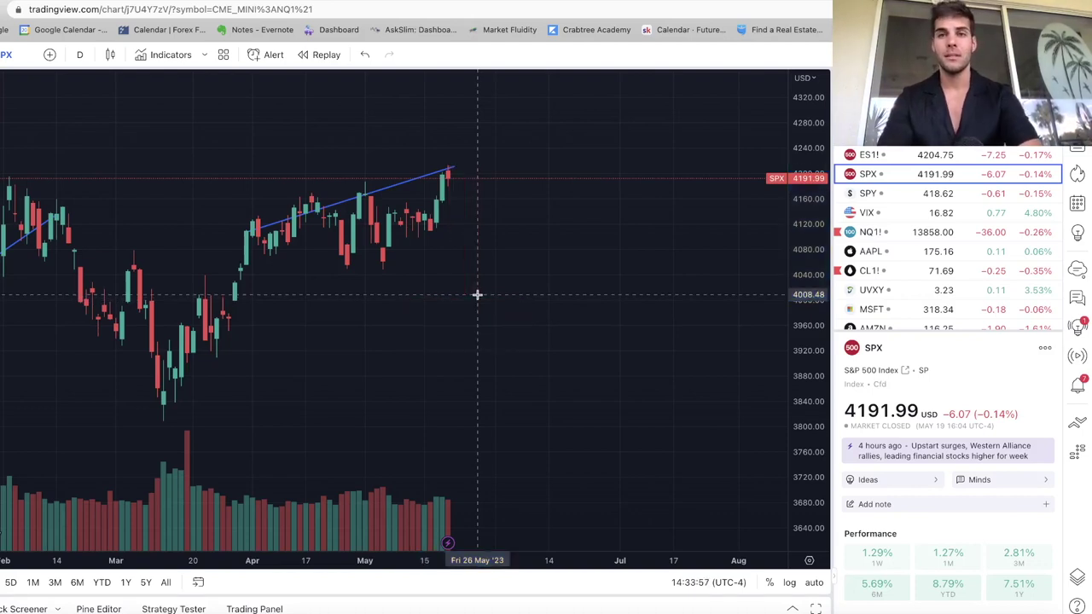
# - Switch the chart to ES1! and measure a projected drop from 4229 on 19 May 2023 to 4053 on 24 May 2023
pyautogui.click(938, 156)
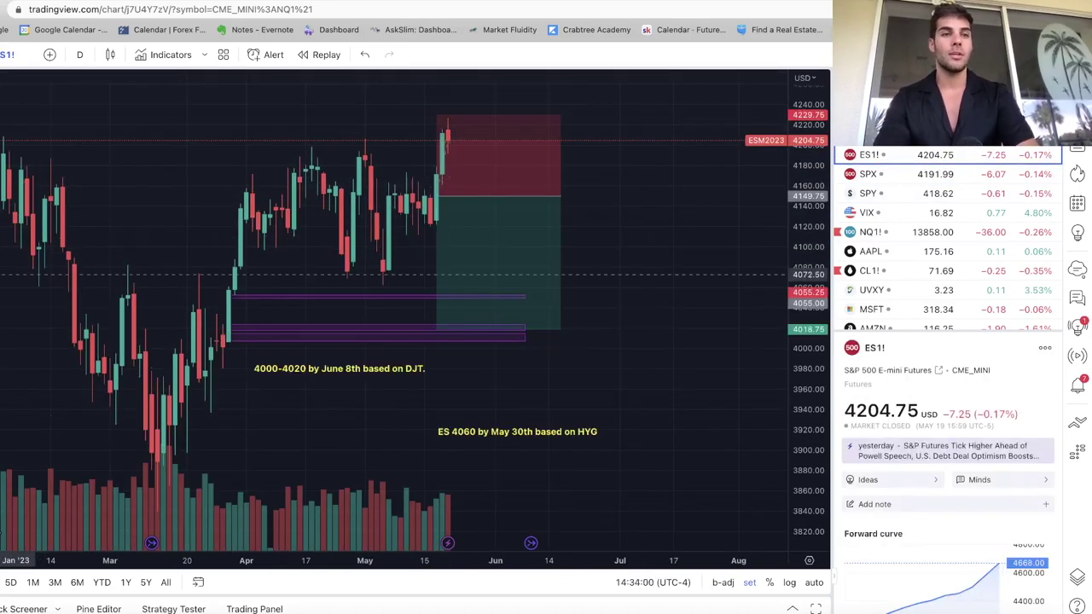
pyautogui.click(445, 115)
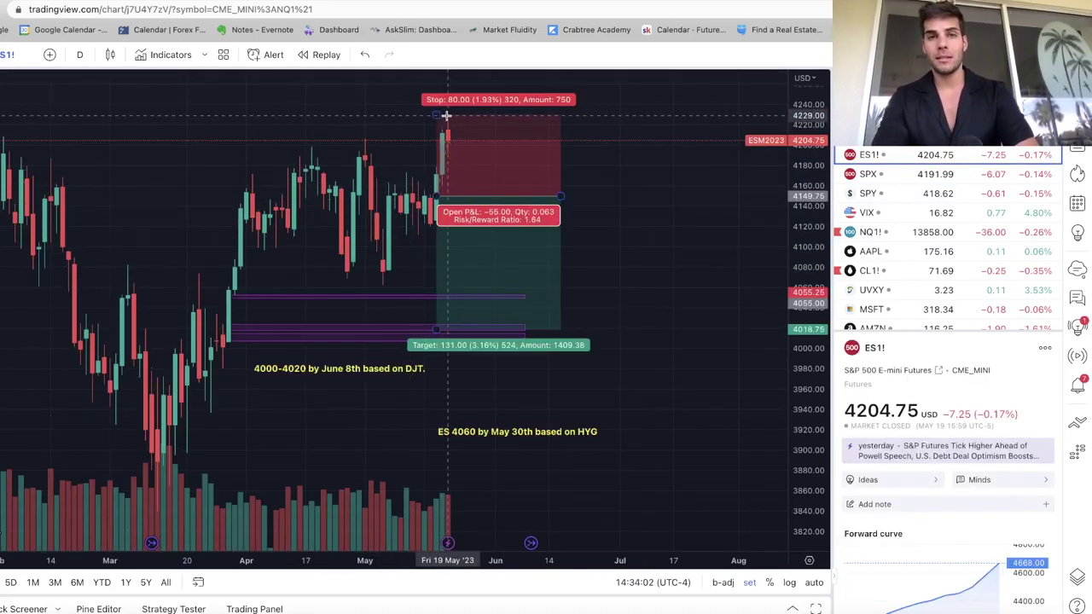
pyautogui.keyDown('shift'); pyautogui.click(445, 115); pyautogui.keyUp('shift')
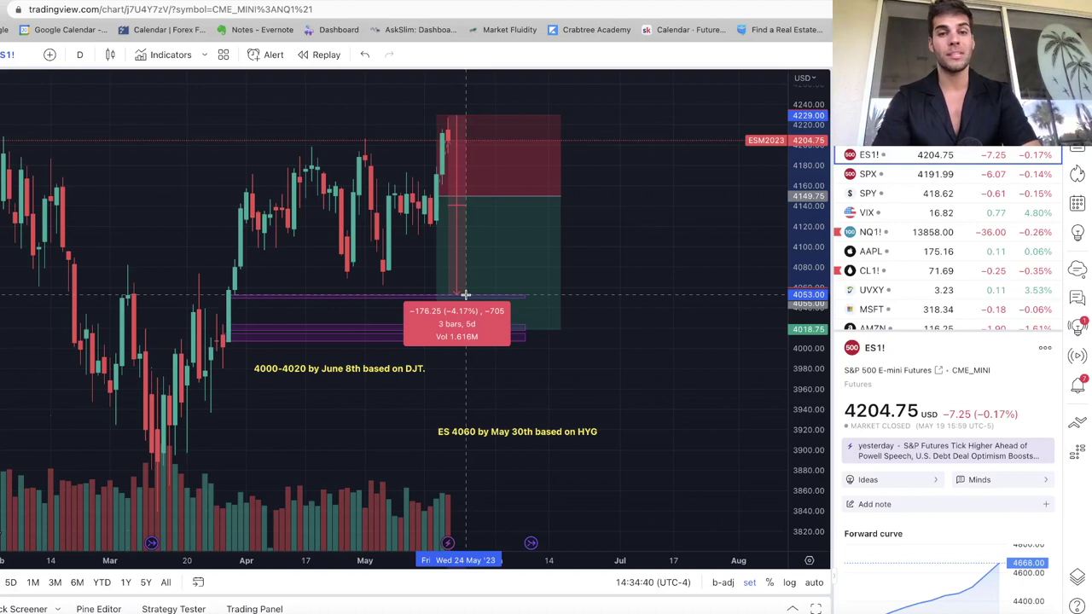
pyautogui.click(465, 294)
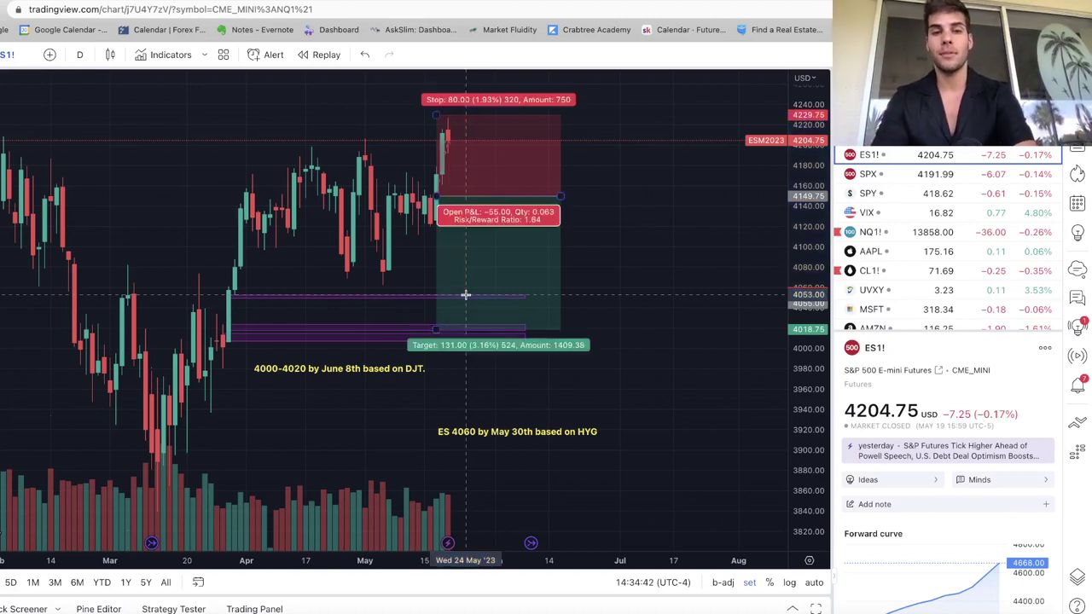
pyautogui.click(410, 393)
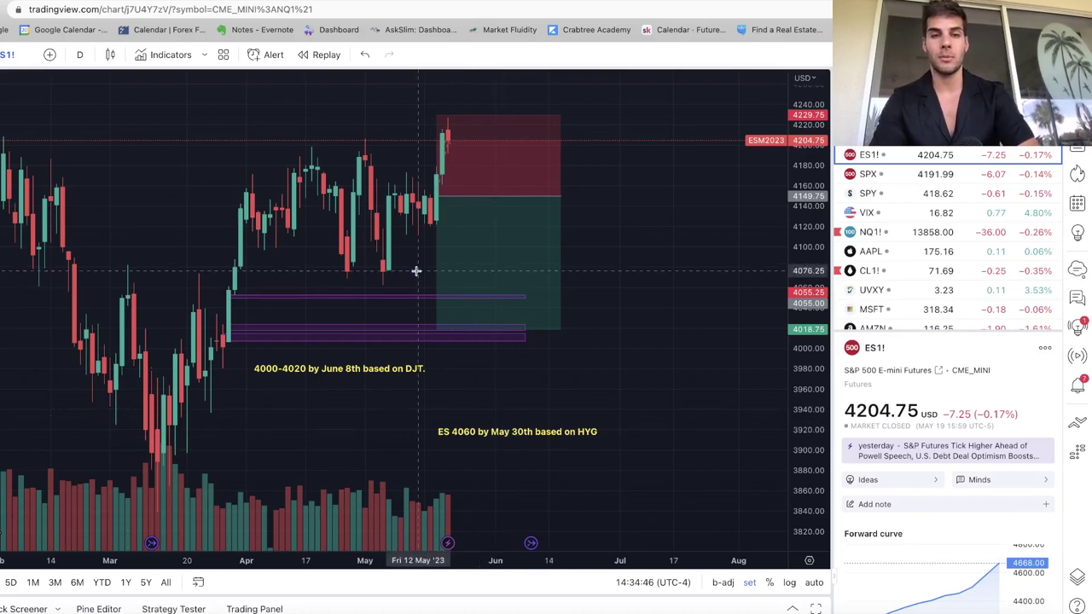
pyautogui.click(449, 279)
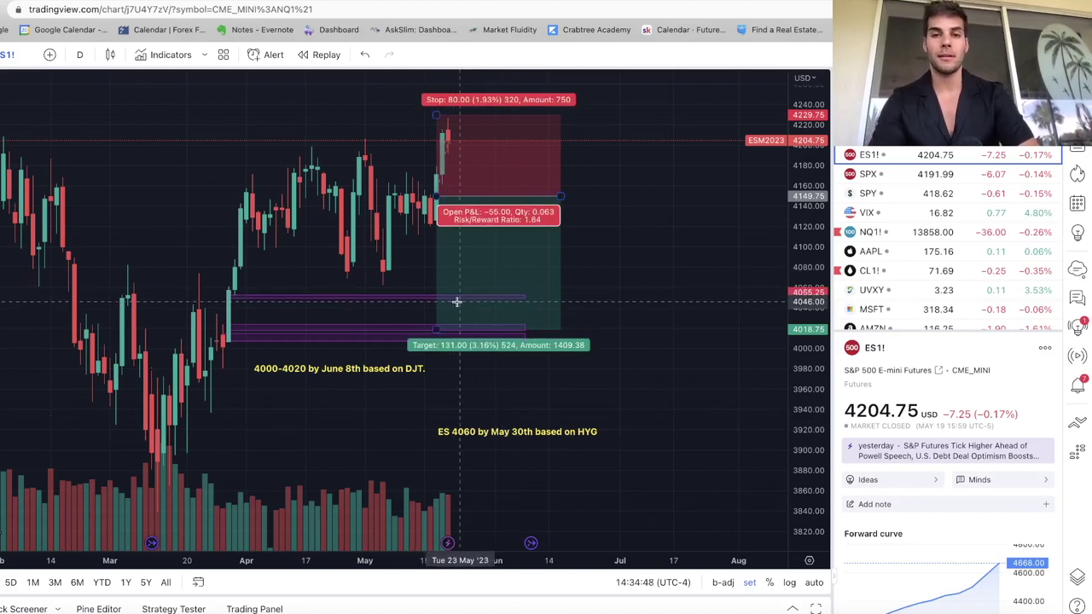
pyautogui.click(406, 290)
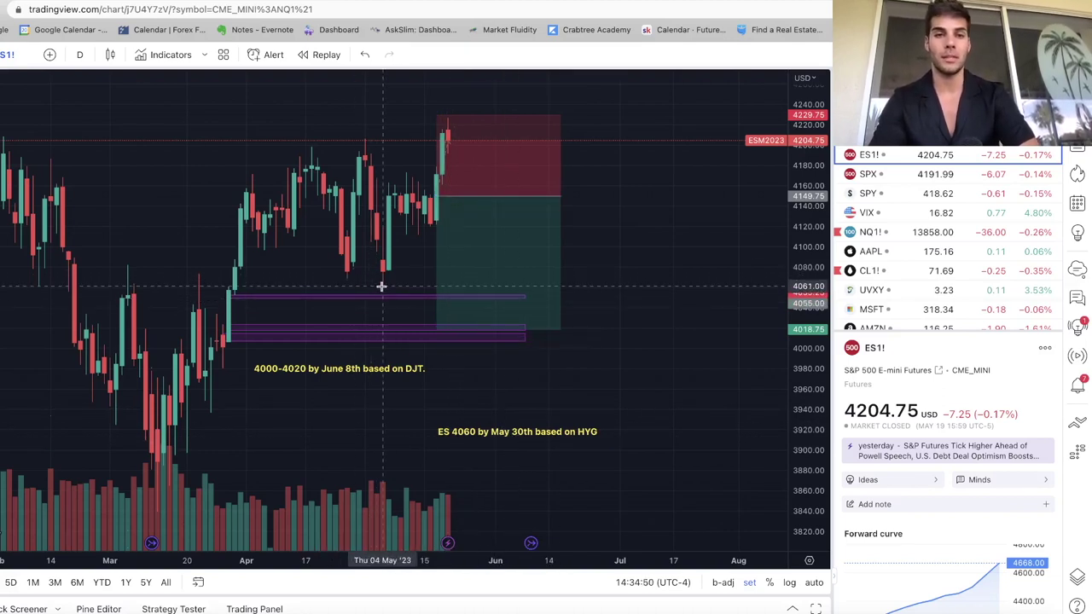
pyautogui.click(448, 286)
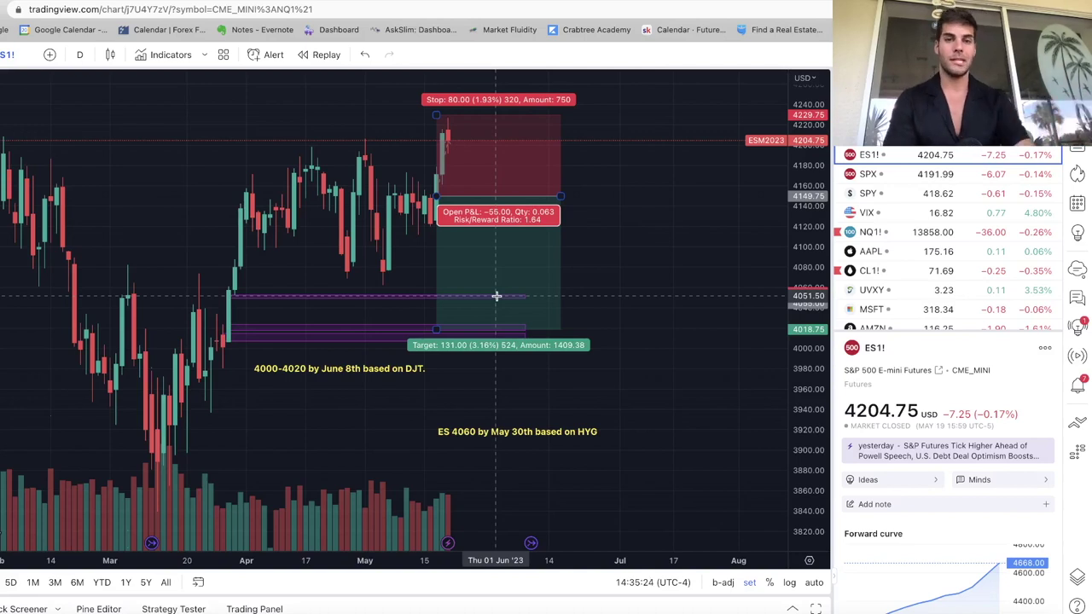
pyautogui.click(489, 330)
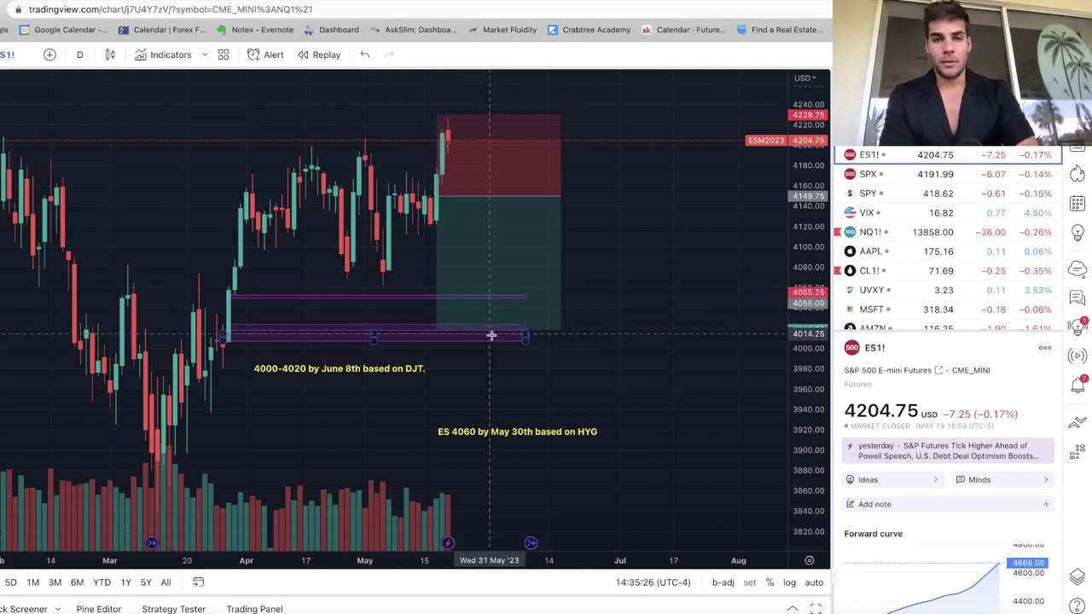
pyautogui.click(482, 248)
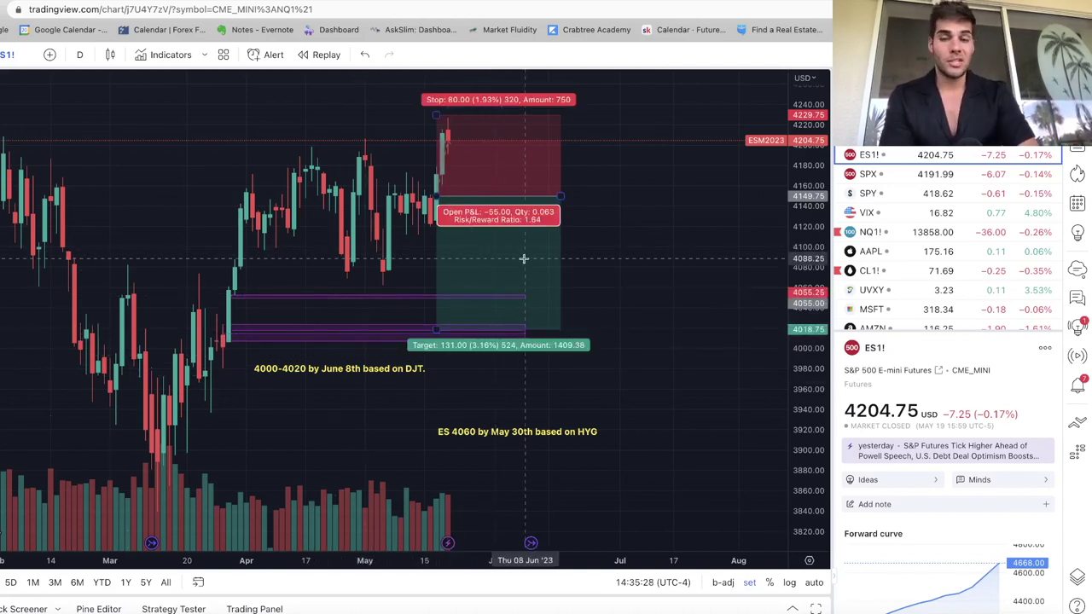
pyautogui.keyDown('shift'); pyautogui.click(322, 341); pyautogui.keyUp('shift')
pyautogui.click(322, 324)
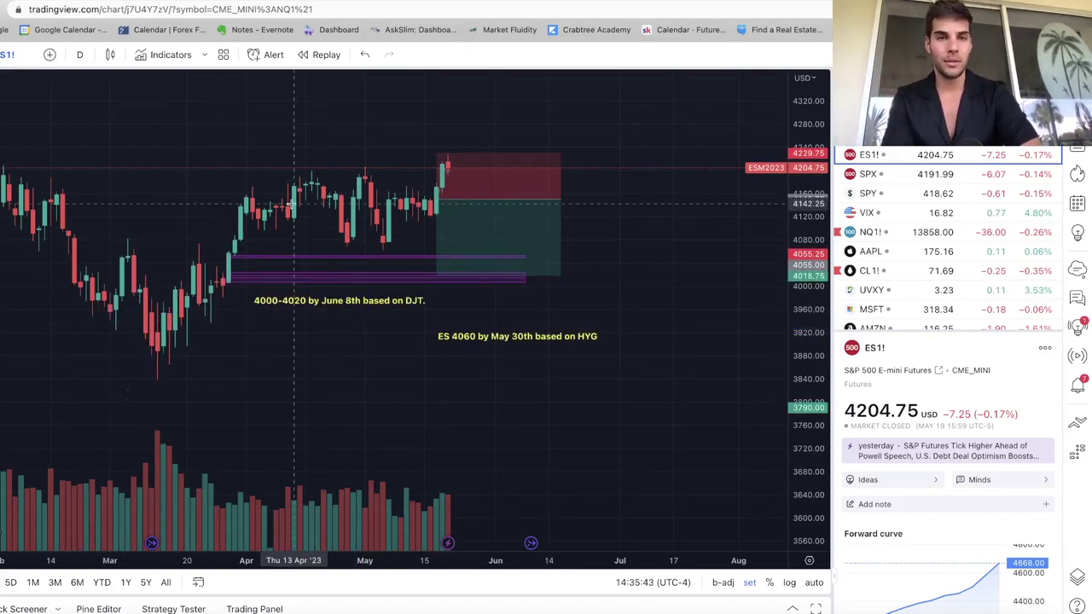
# - Measure projected ES1! declines from 4227.75 on 19 May 2023 to 8 June 2023, down to 3720.75 and then to 3995.50
pyautogui.click(440, 168)
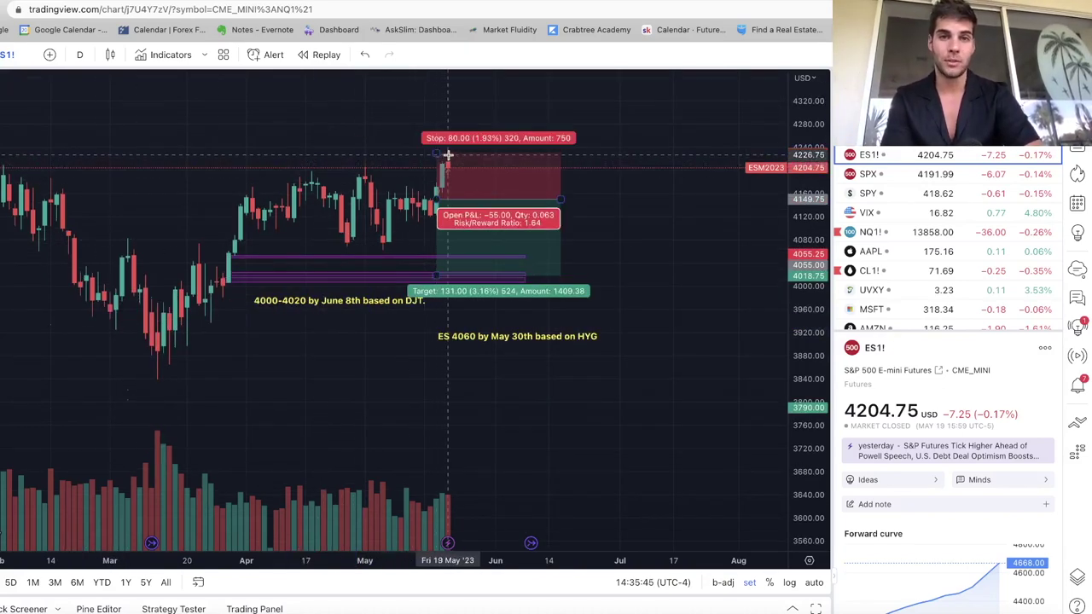
pyautogui.keyDown('shift'); pyautogui.click(447, 154); pyautogui.keyUp('shift')
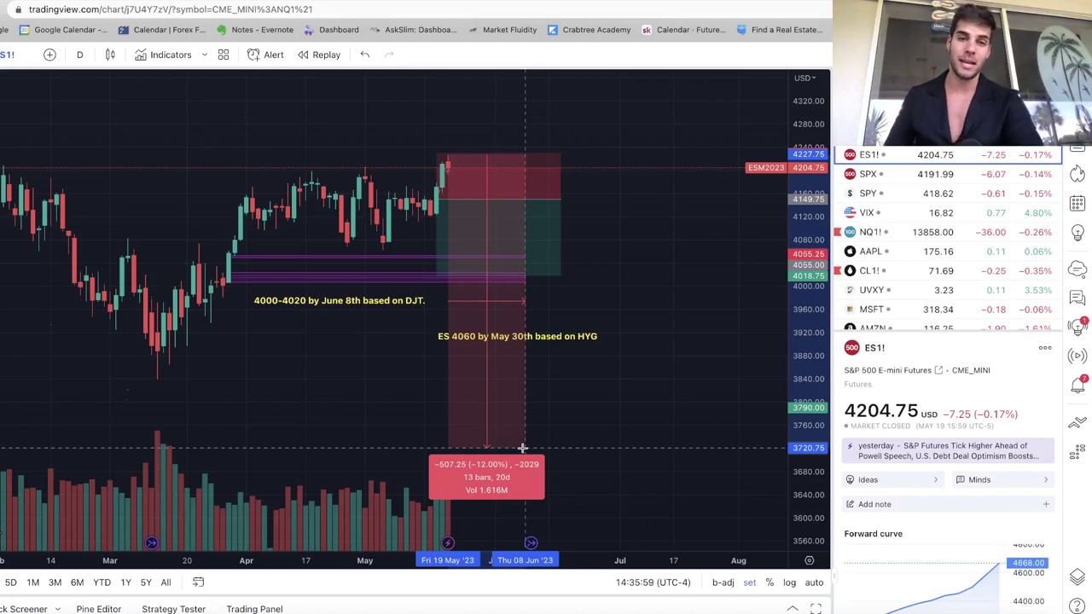
pyautogui.moveTo(522, 447); pyautogui.dragTo(525, 289)
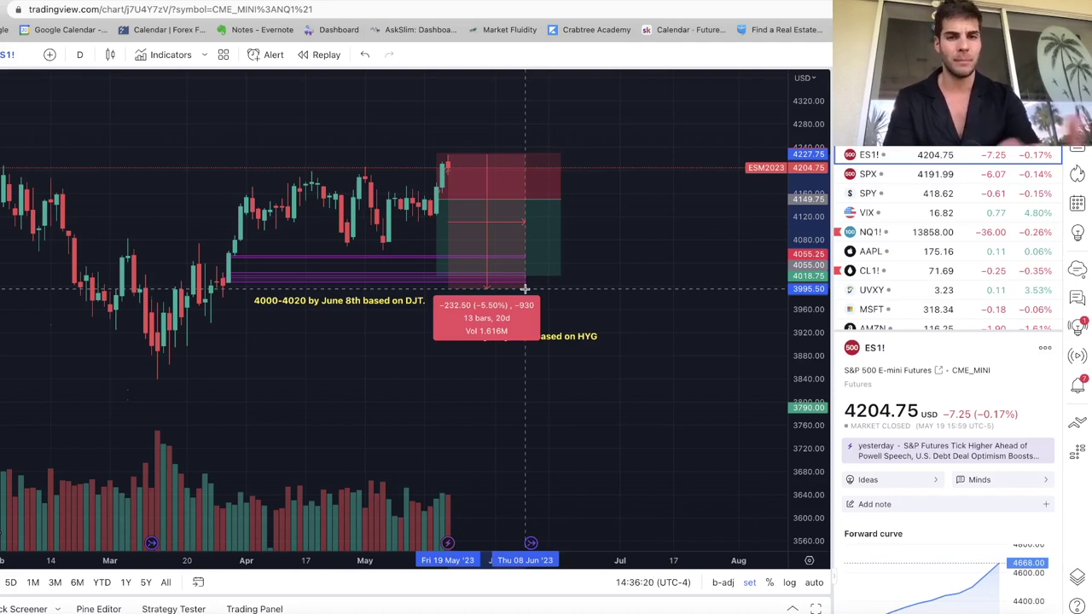
pyautogui.click(524, 288)
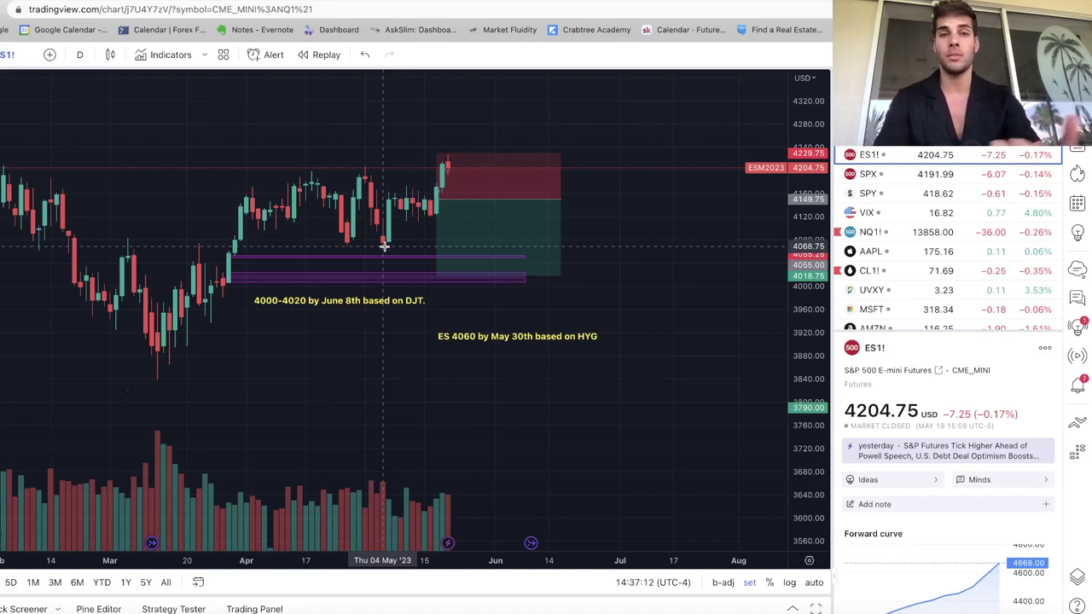
# - Switch the chart to HYG and measure its price change along the trendline from 31 March to 22 May 2023
pyautogui.click(445, 166)
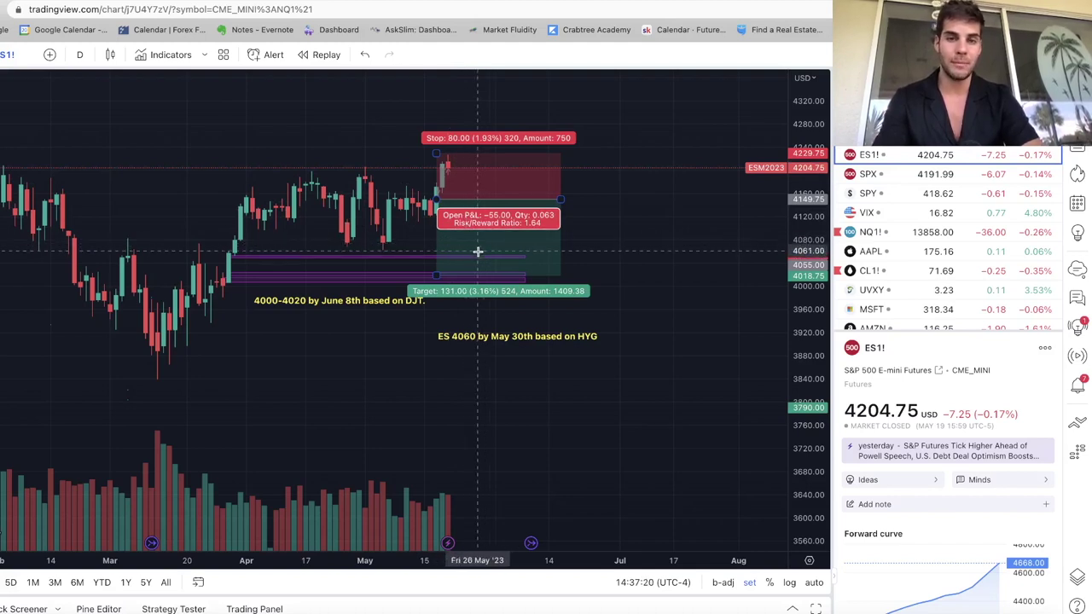
pyautogui.click(534, 277)
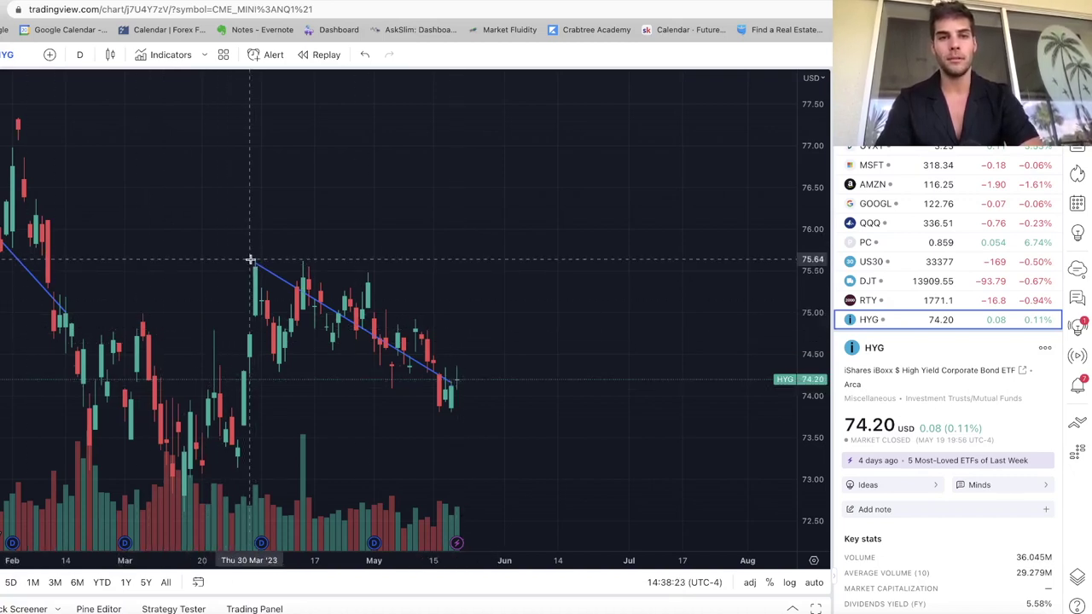
pyautogui.moveTo(253, 260)
pyautogui.mouseDown()
pyautogui.moveTo(341, 341)
pyautogui.moveTo(426, 393)
pyautogui.moveTo(464, 383)
pyautogui.mouseUp()
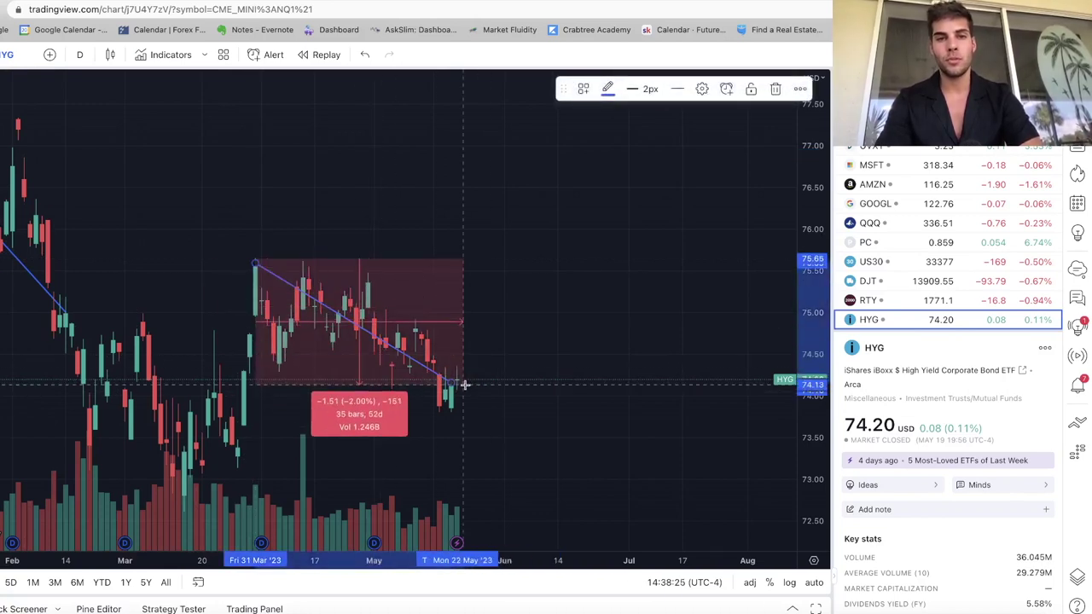
pyautogui.click(464, 384)
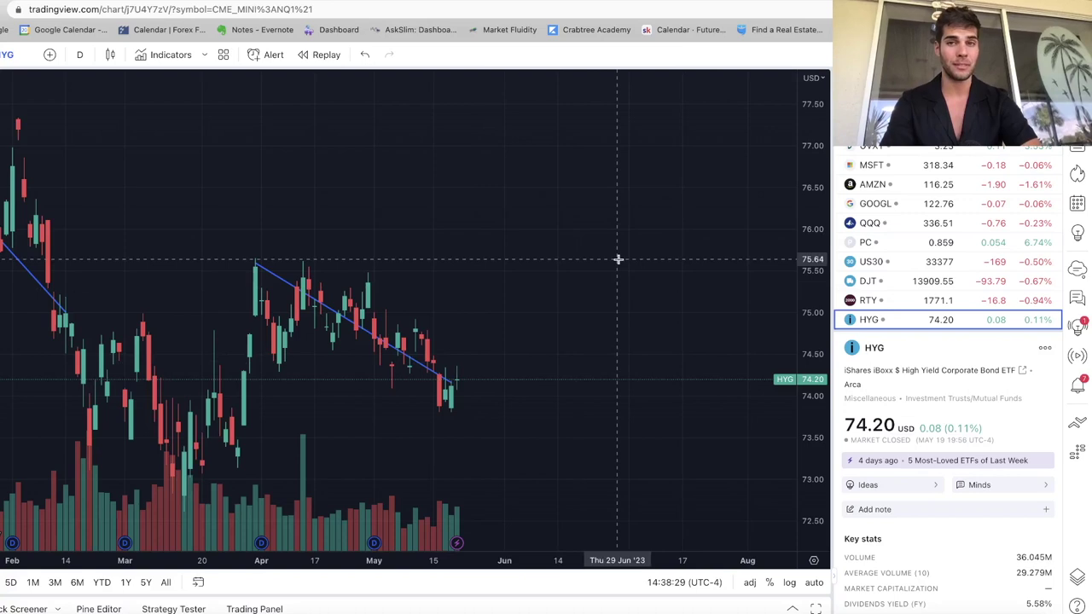
# - Switch the chart to SPX and measure its price change along the trendline from 30 March to 23 May 2023
pyautogui.scroll(5, 897, 195)
pyautogui.click(895, 178)
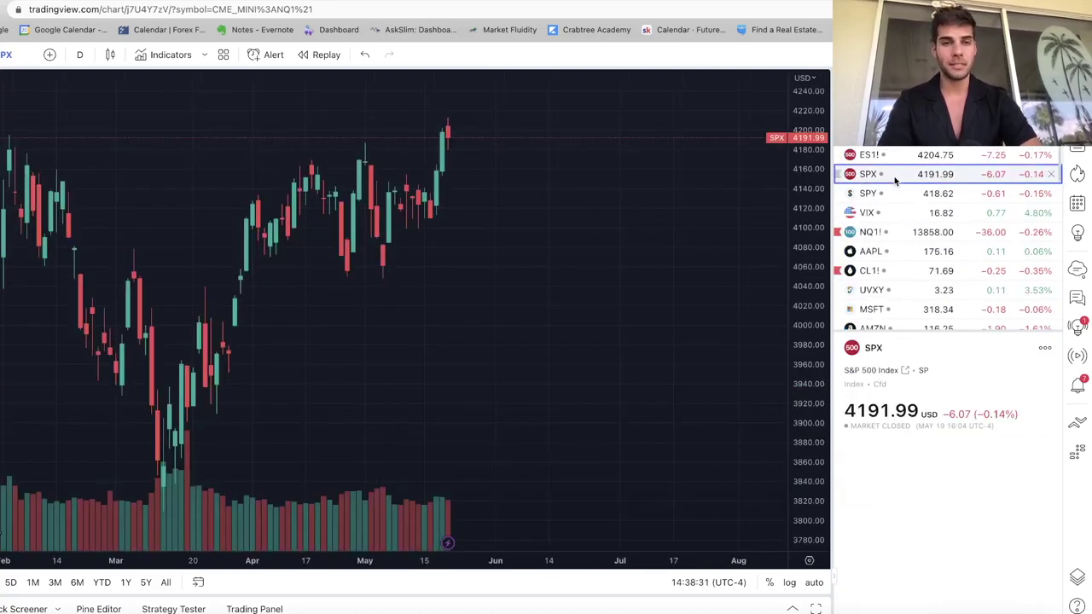
pyautogui.keyDown('shift'); pyautogui.click(241, 218); pyautogui.keyUp('shift')
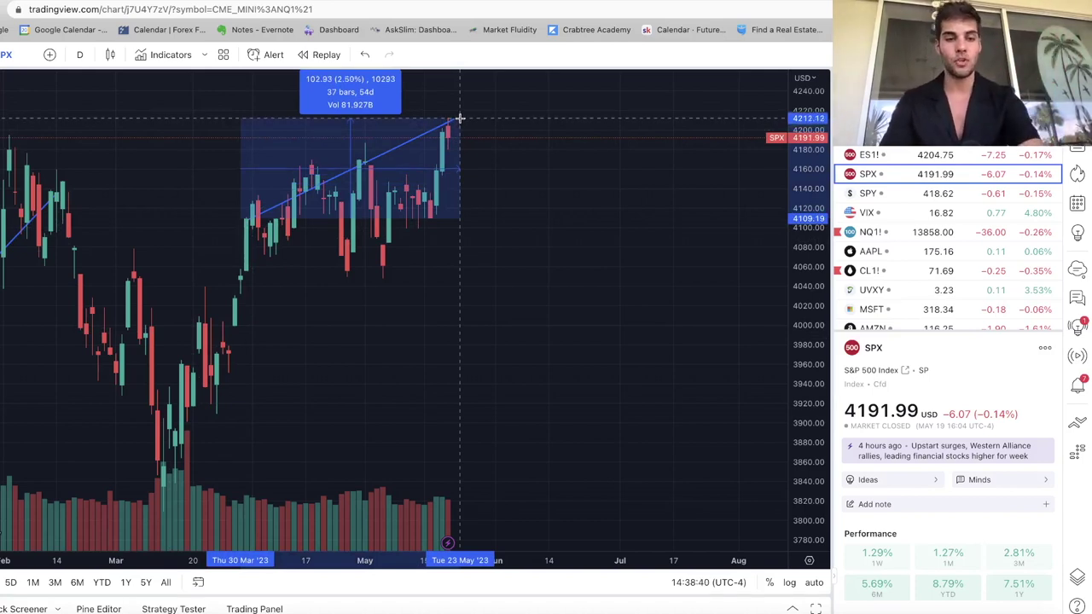
pyautogui.click(460, 119)
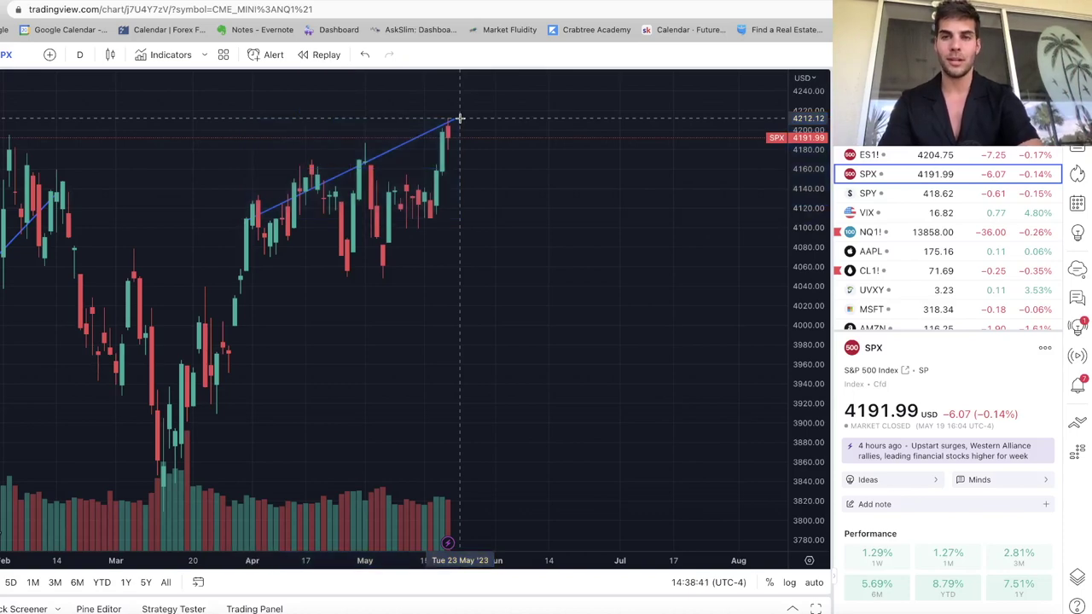
# - Switch the chart to HYG and measure its trendline from 8 November 2021 to 4 January 2022
pyautogui.click(13, 52)
pyautogui.write('HYG')
pyautogui.press('Return')
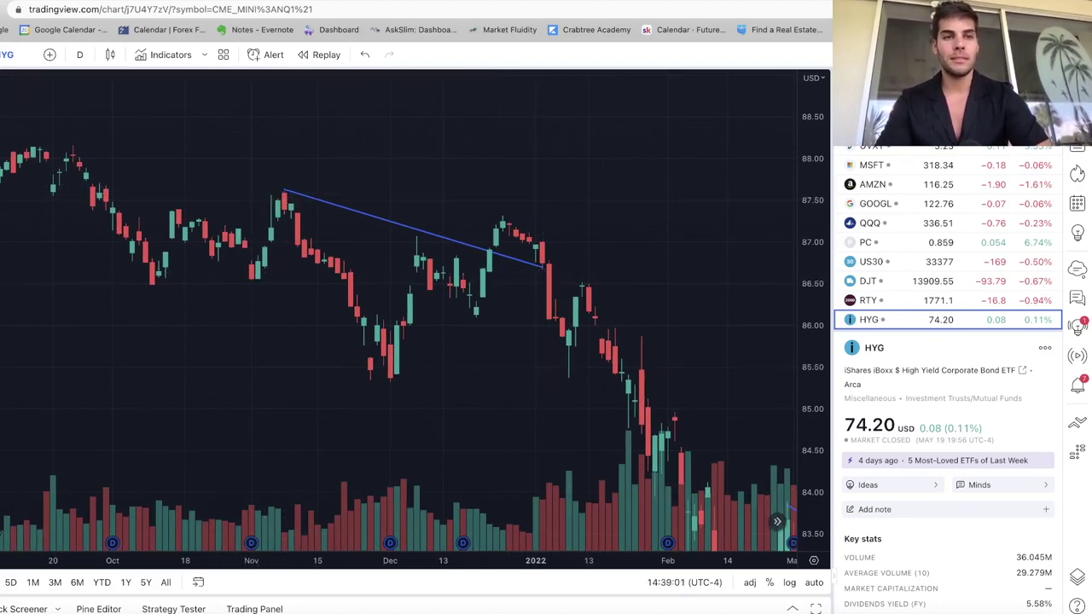
pyautogui.keyDown('shift'); pyautogui.click(284, 189); pyautogui.keyUp('shift')
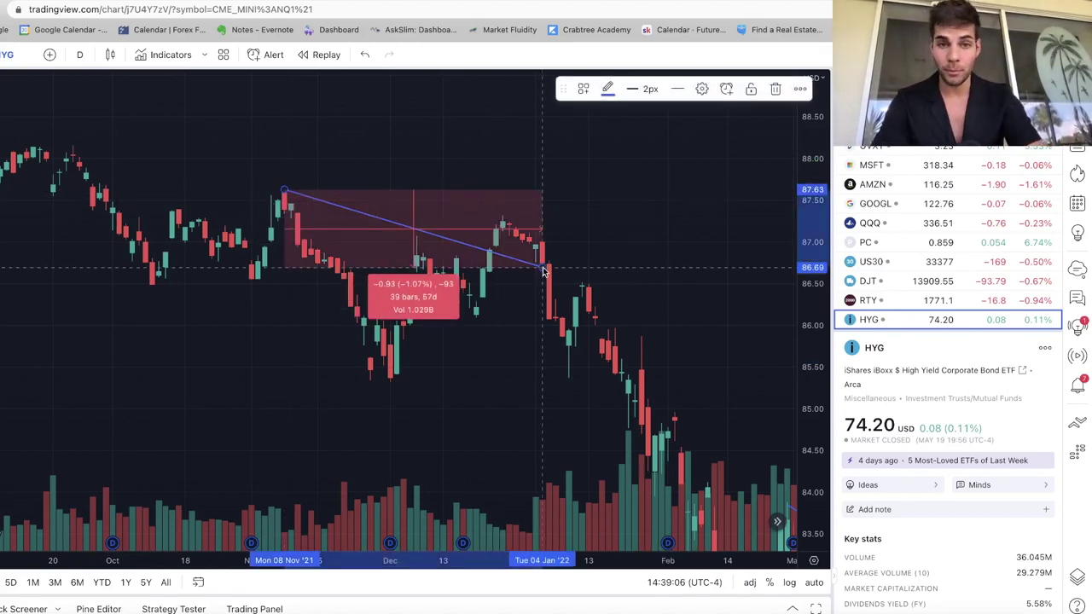
pyautogui.click(542, 269)
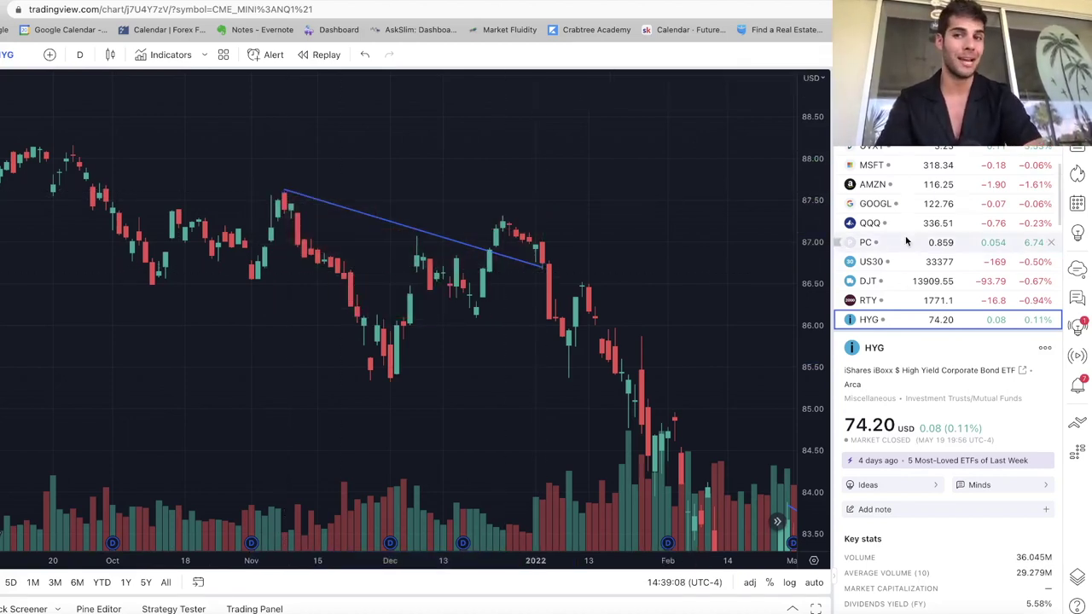
# - Switch the chart to SPX and measure its price change from 5 November 2021 to the 4 January 2022 high
pyautogui.scroll(3, 906, 233)
pyautogui.click(868, 174)
pyautogui.keyDown('shift'); pyautogui.click(614, 383); pyautogui.keyUp('shift')
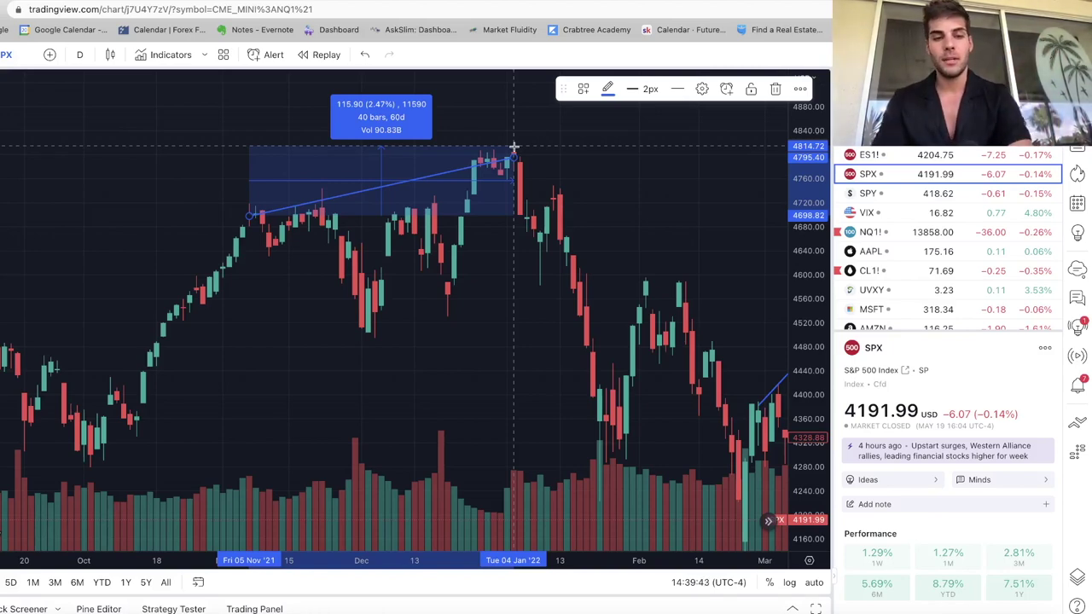
pyautogui.click(515, 147)
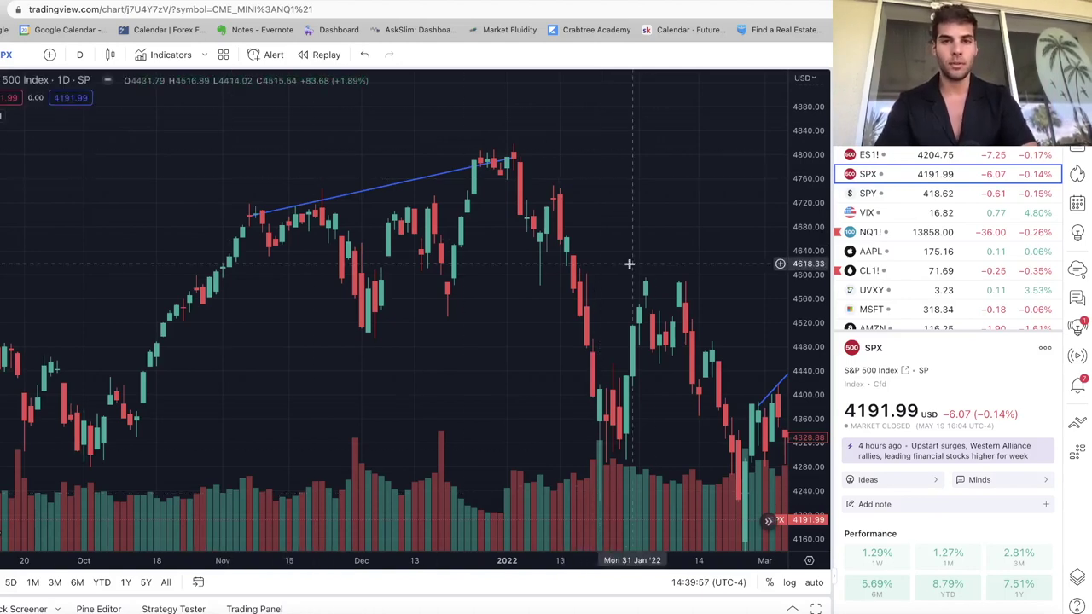
# - Switch the chart from SPX to HYG and examine its daily price action and trendlines from February to May 2023
pyautogui.moveTo(629, 261); pyautogui.dragTo(272, 114)
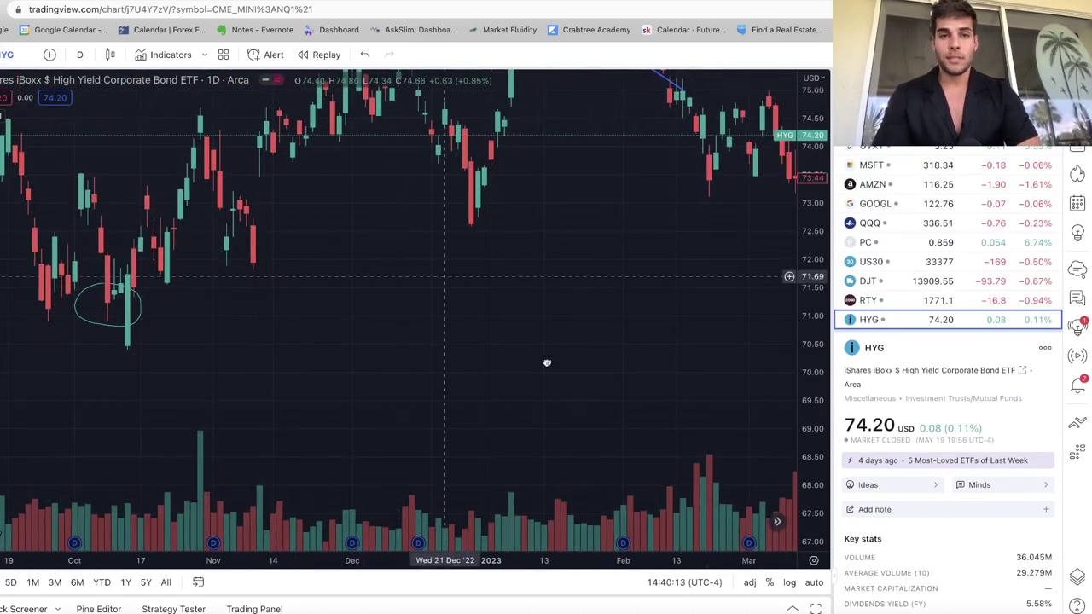
pyautogui.moveTo(546, 361); pyautogui.dragTo(37, 236)
pyautogui.moveTo(378, 254); pyautogui.dragTo(200, 384)
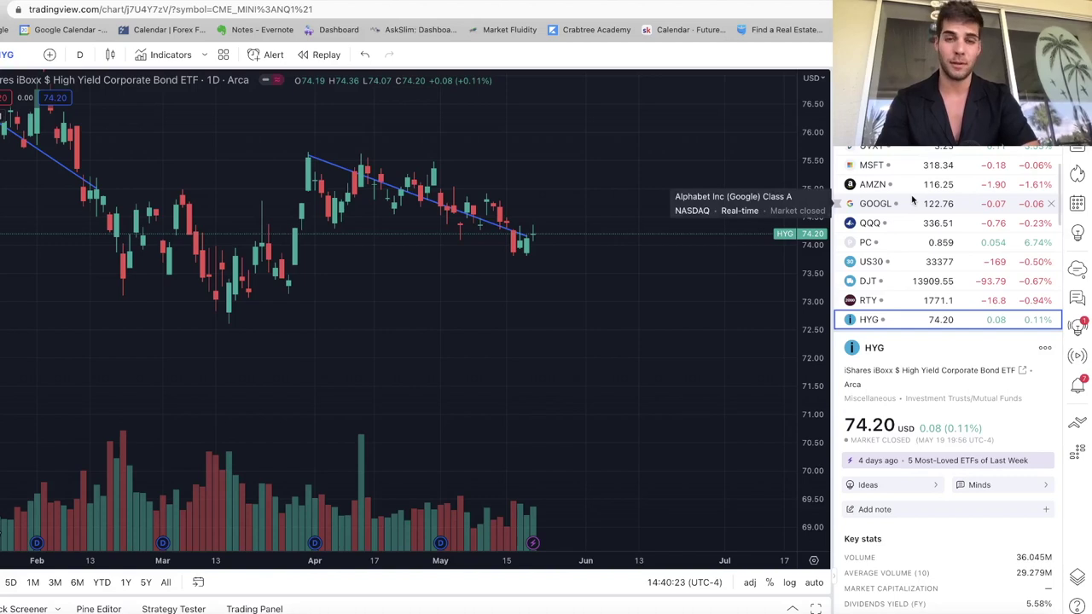
# - Check the ES1! chart's short position and downside targets, and examine recent daily candles on the VIX chart
pyautogui.scroll(3, 911, 195)
pyautogui.click(913, 158)
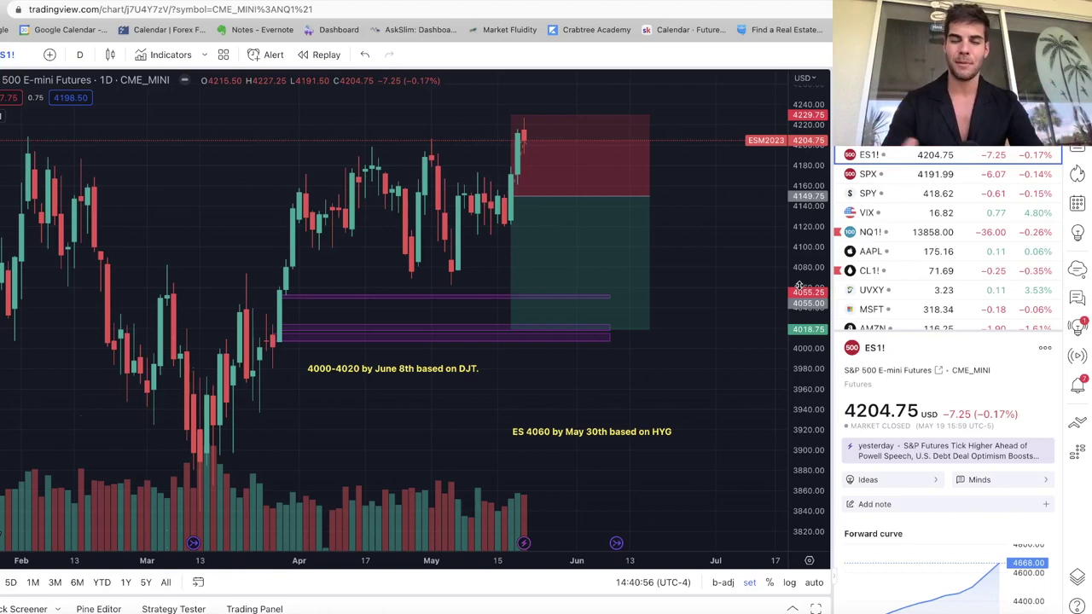
pyautogui.click(929, 213)
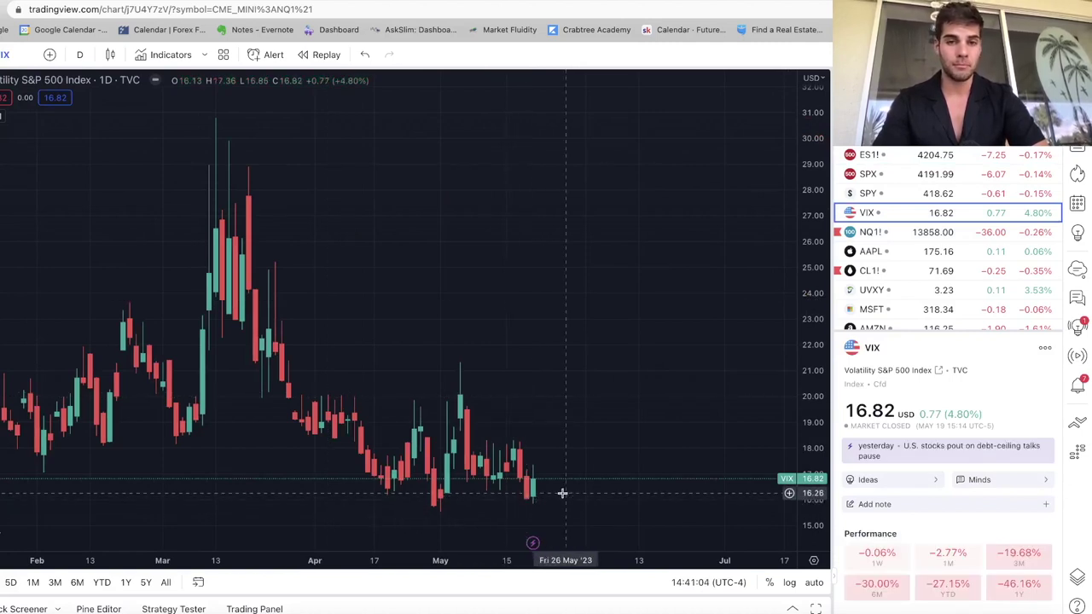
pyautogui.moveTo(561, 483); pyautogui.dragTo(555, 421)
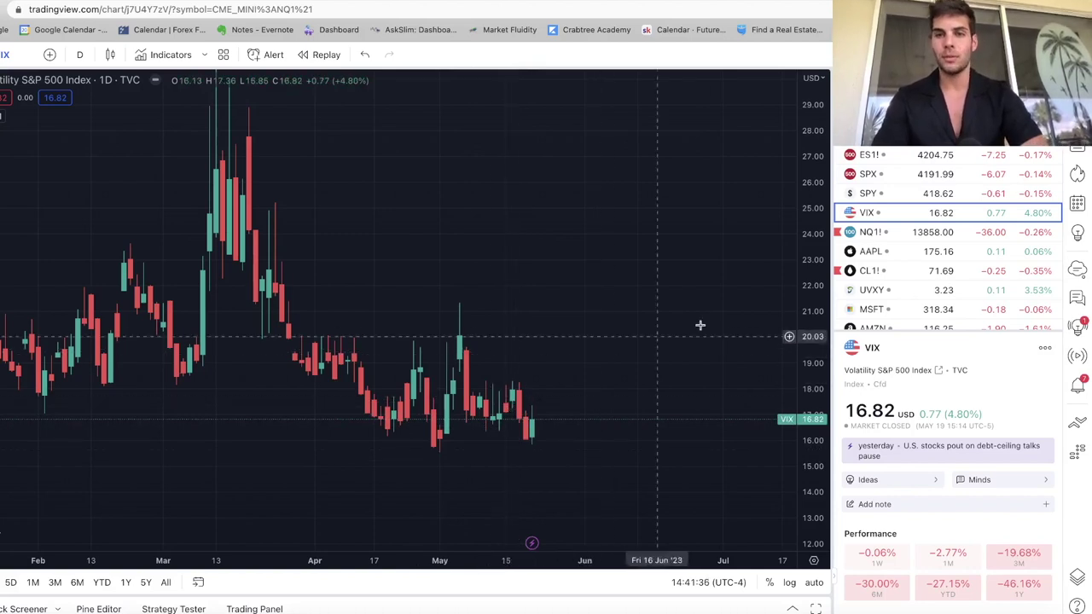
# - View the DXY daily chart, and examine the 5-day average put/call ratio on CNN's Fear and Greed page
pyautogui.click(16, 56)
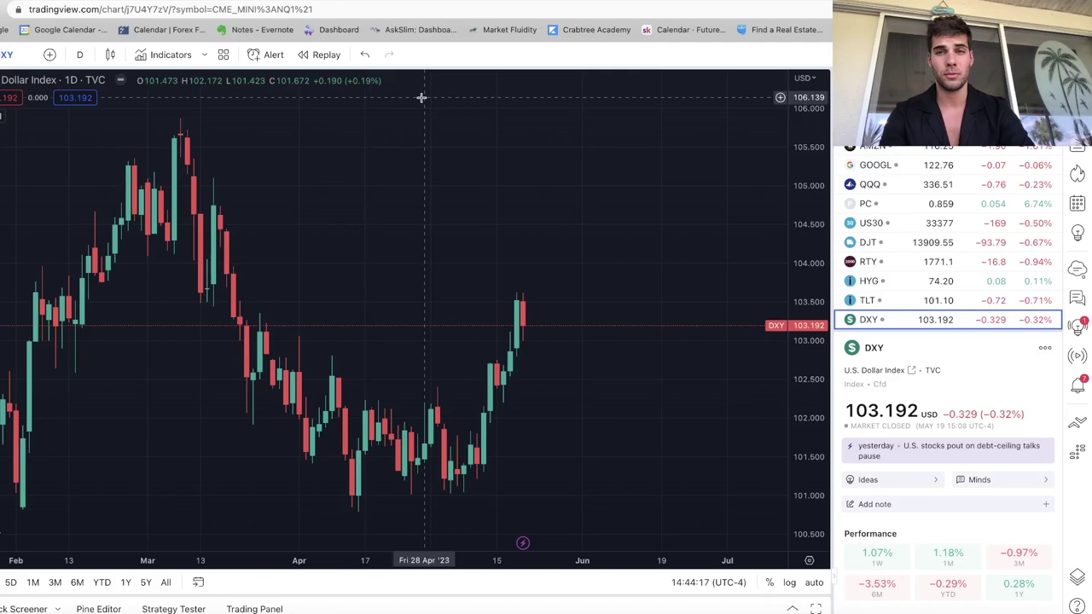
pyautogui.scroll(-1, 909, 282)
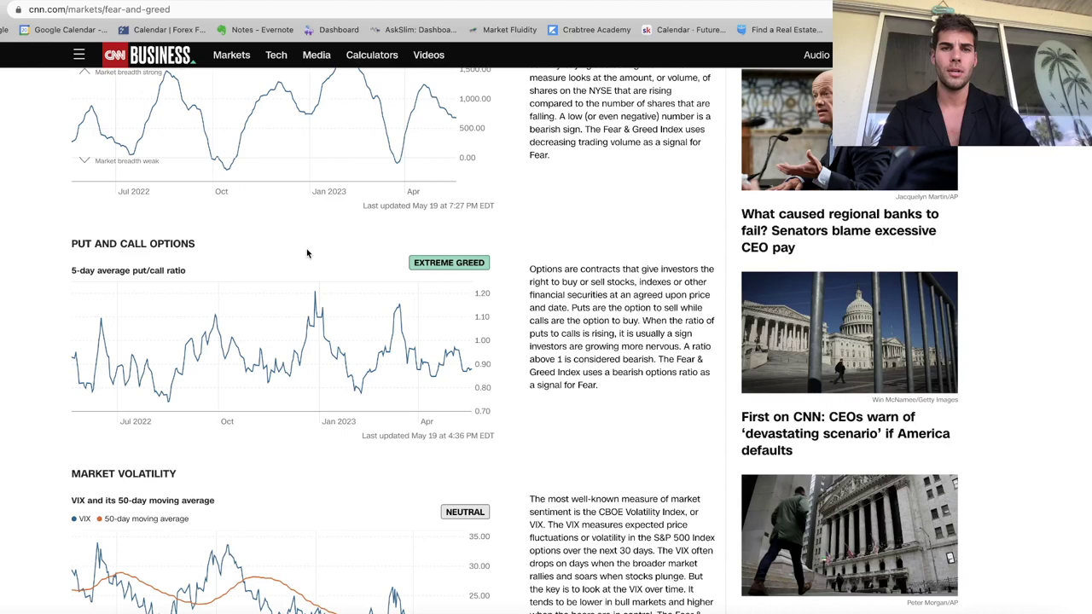
pyautogui.moveTo(468, 372)
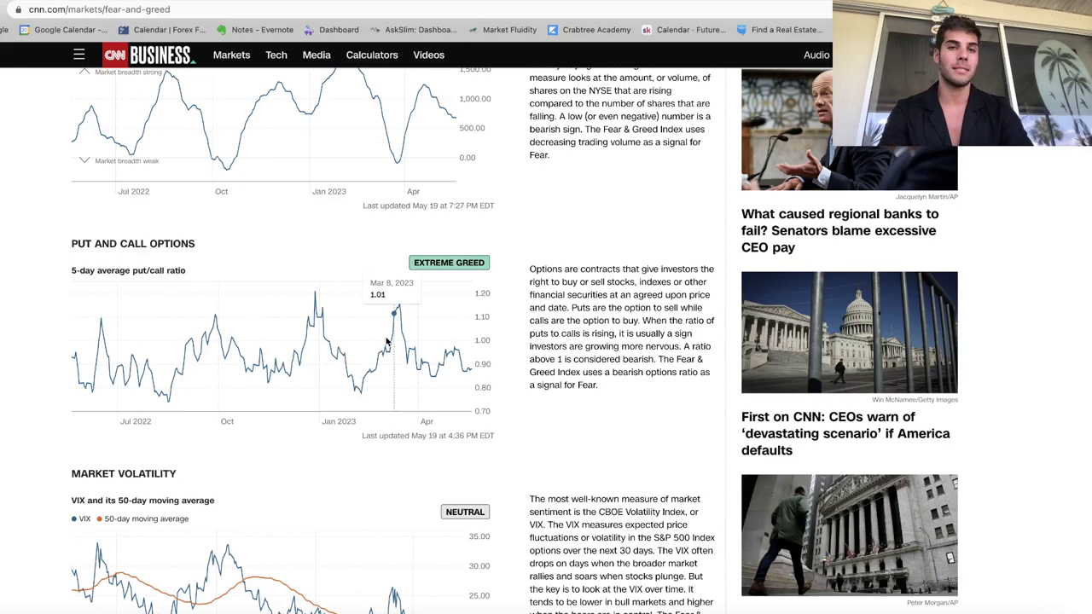
# - Switch to TradingView to compare the PC put/call ratio chart with its bias levels, and return to the ES1! chart
pyautogui.hotkey('ctrl', 'Tab')
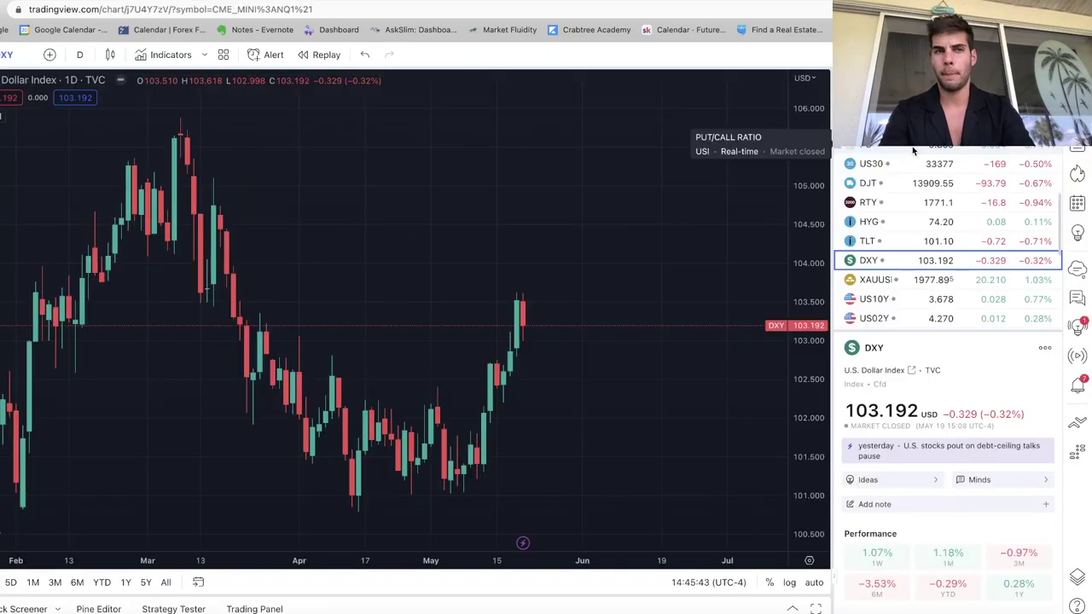
pyautogui.click(912, 151)
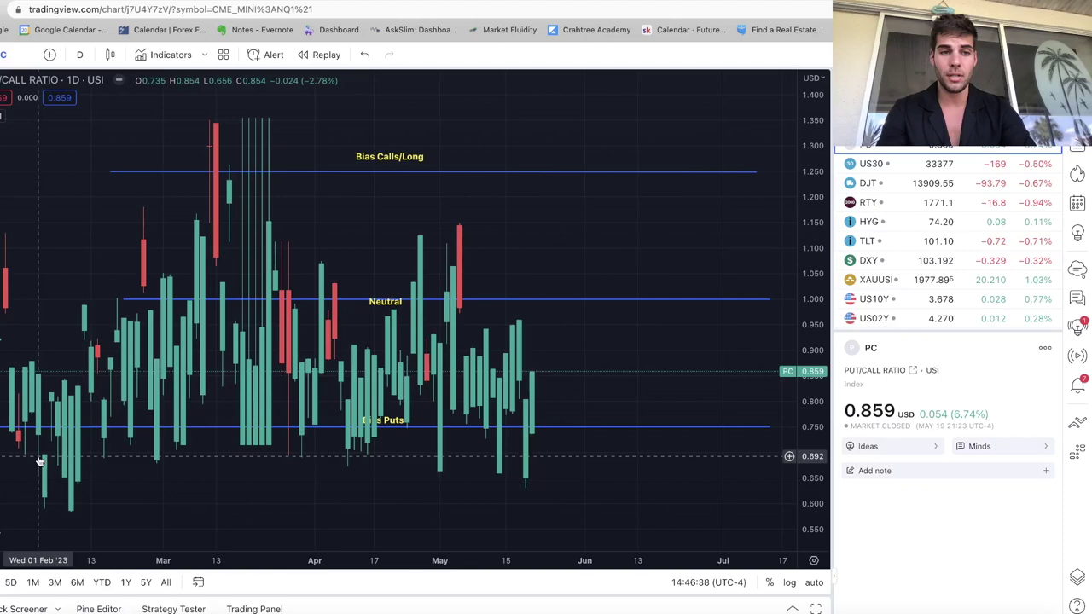
pyautogui.scroll(3, 902, 154)
pyautogui.click(902, 154)
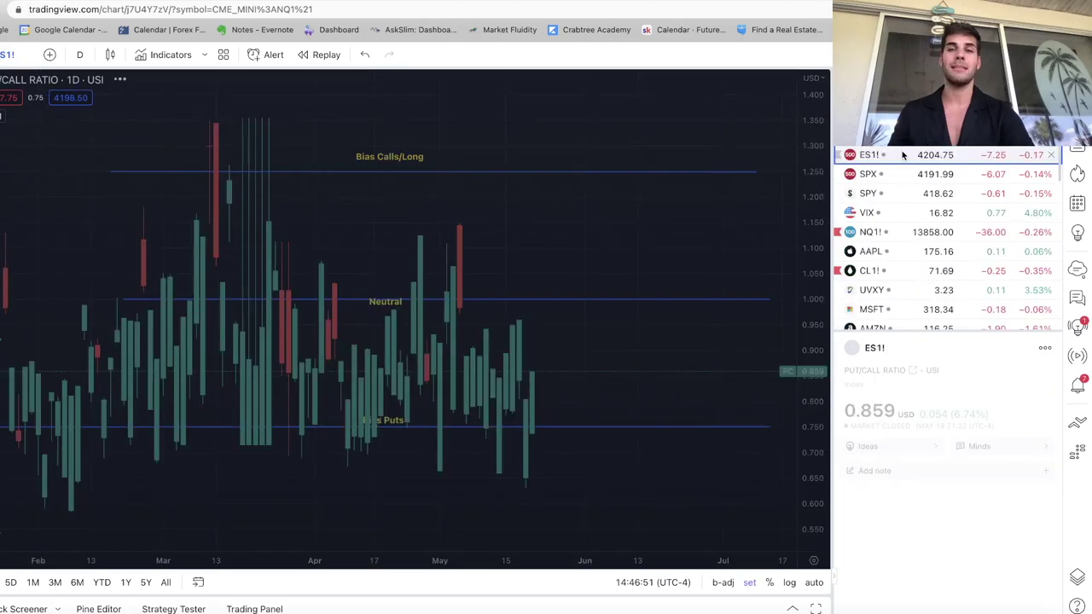